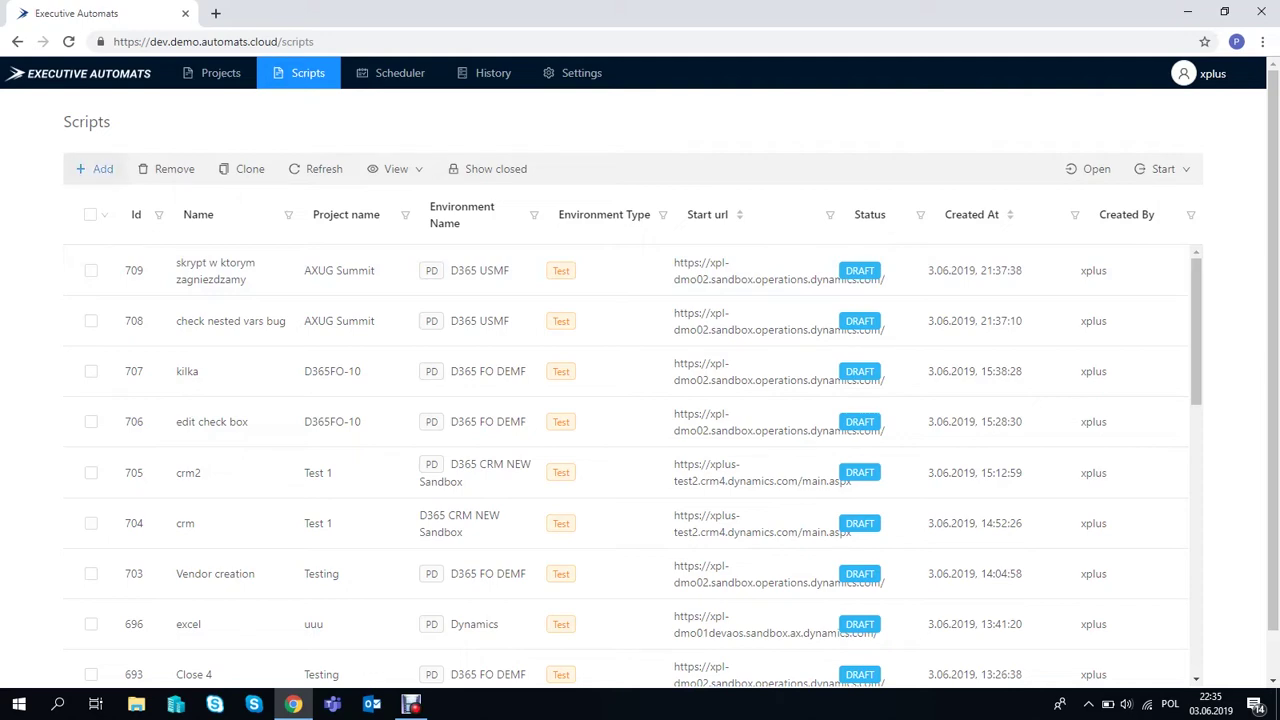
Start a new script and assign it to the Testing project
click(95, 169)
click(990, 136)
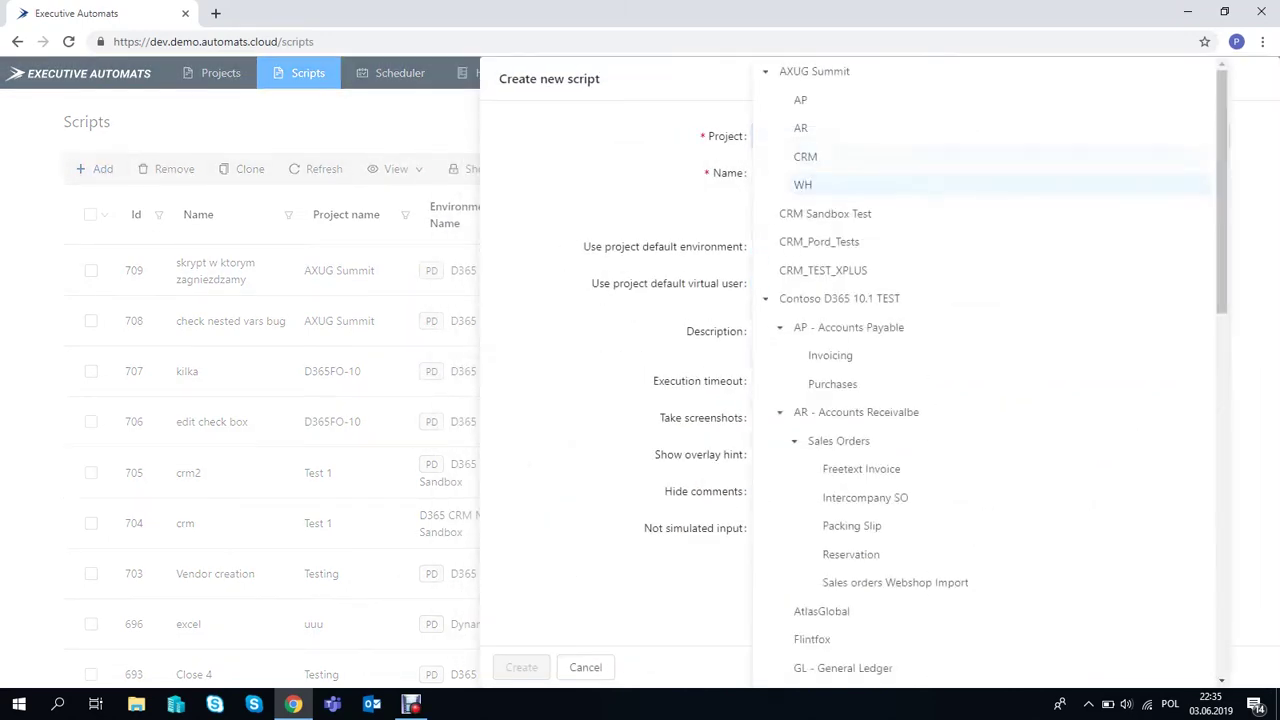
scroll(990, 184, down, 10)
click(797, 359)
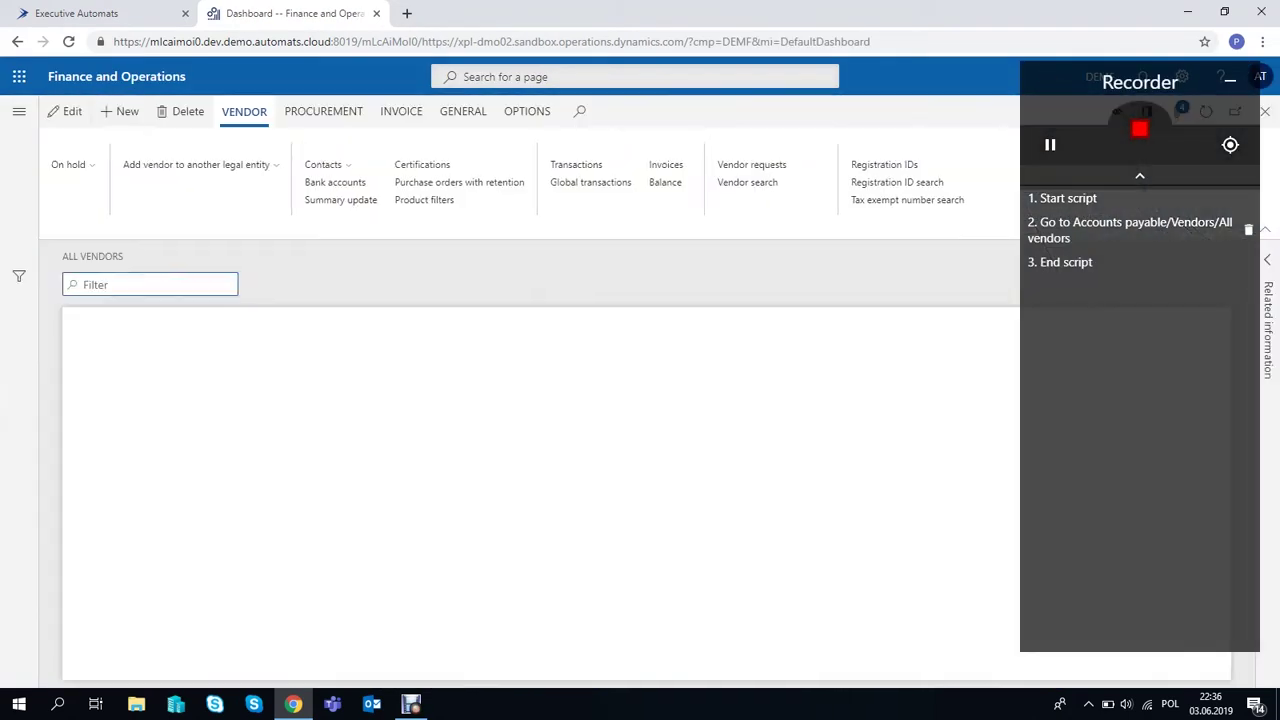
Create a new vendor record with vendor account VendorAccount00001 and name SuplierTest00001
click(121, 111)
click(130, 443)
text(VendorAcco)
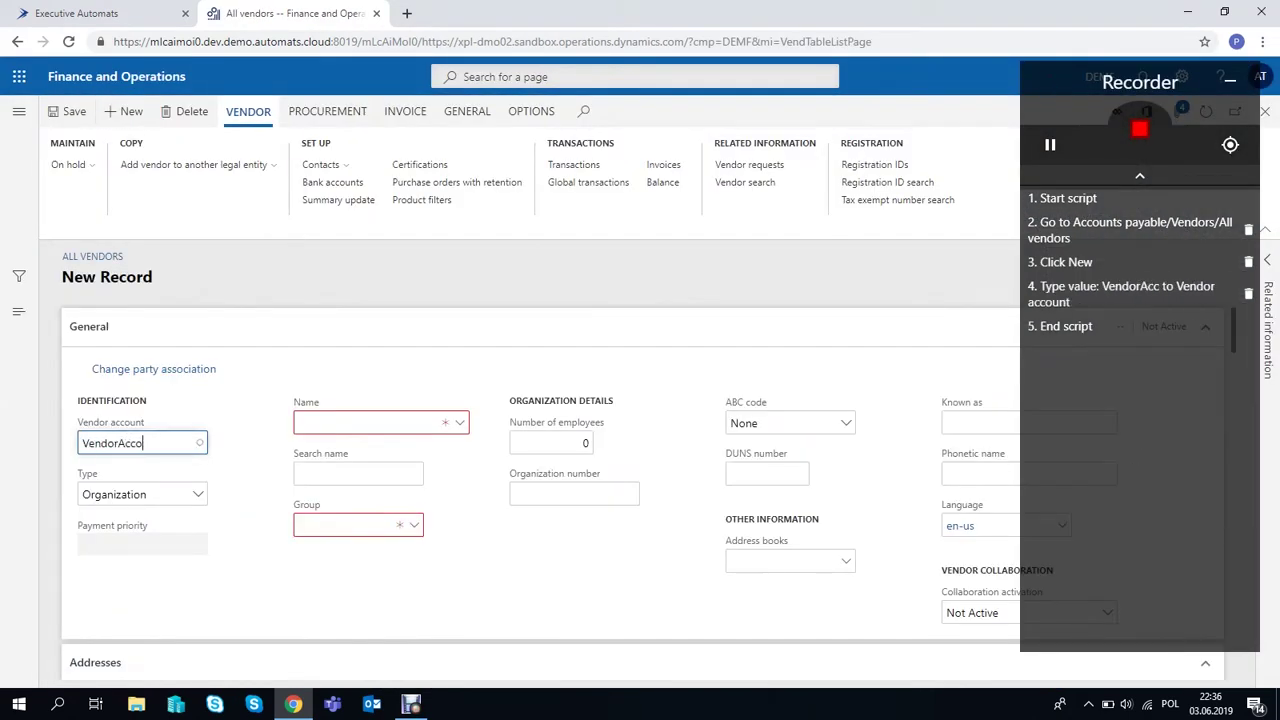
text(unt00001)
click(366, 423)
text(SuplierTest00001)
Assign the new vendor to vendor group 30, Tax authorities, after moving through its search name
click(358, 474)
click(414, 525)
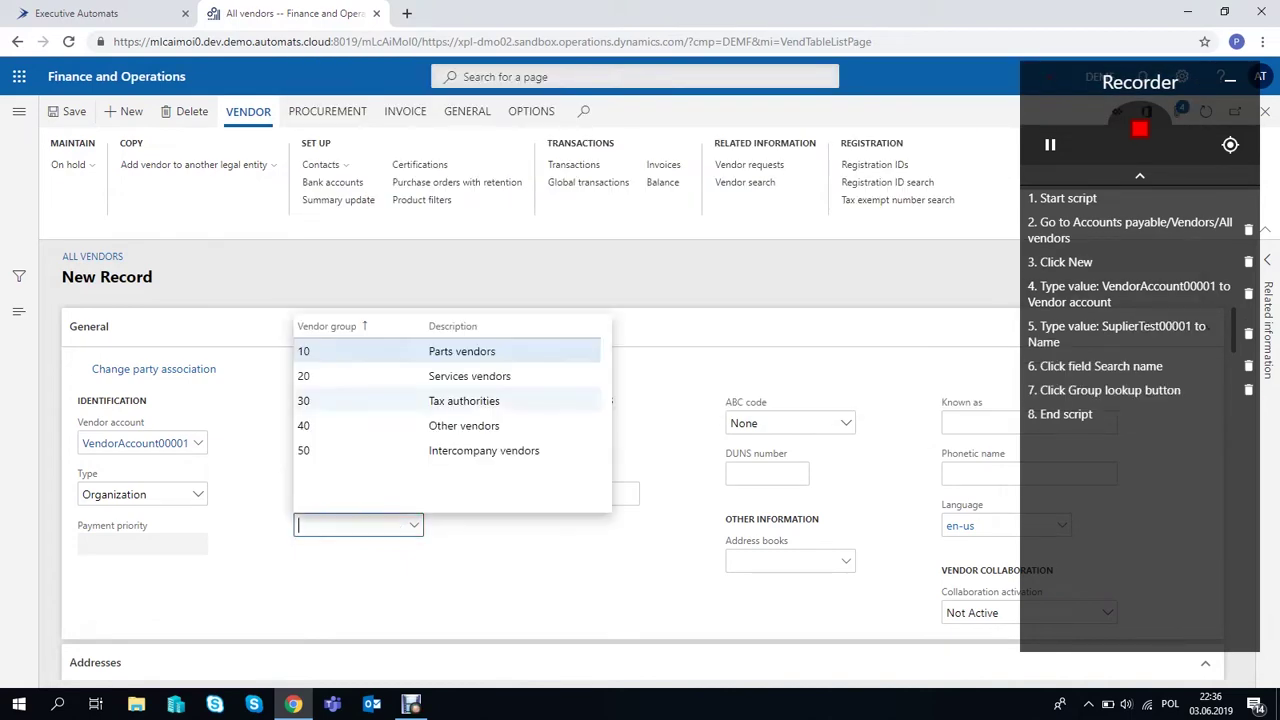
click(440, 401)
Add an address named Warsaw to the vendor and confirm it, moving the Recorder out of the way
scroll(640, 486, down, 3)
click(103, 385)
text(Warsaw)
drag(1140, 82, 948, 89)
click(1032, 652)
Set the vendor's currency to USD in the purchasing demographics
scroll(640, 486, down, 10)
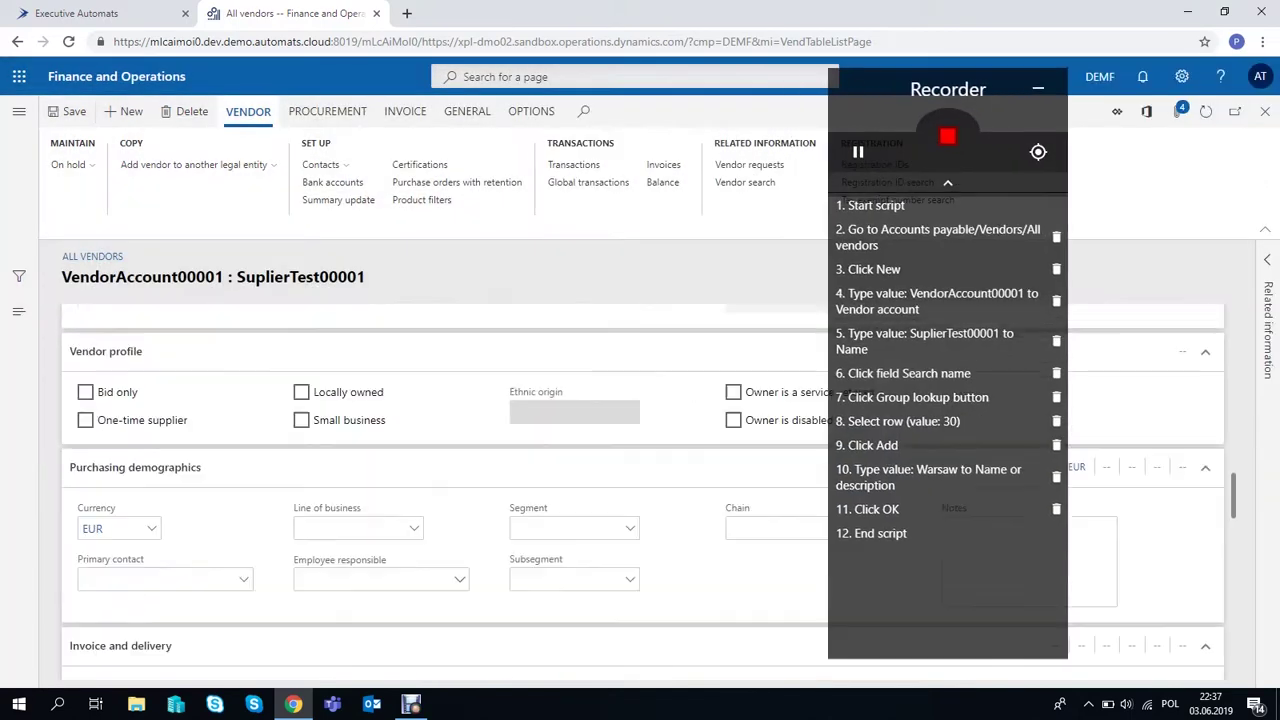
click(110, 529)
text(USD)
Record an inspect step on the vendor's terms of payment that stores the value in a new variable TermsOfPayment
scroll(640, 486, down, 10)
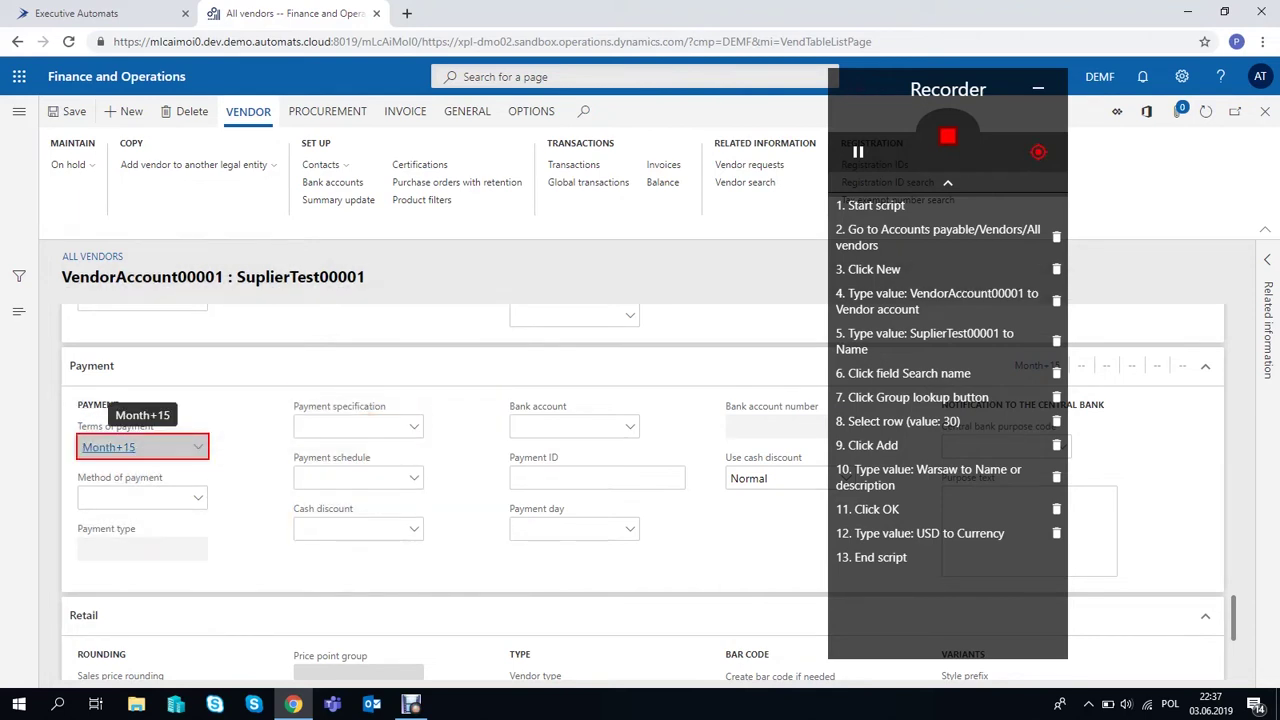
click(142, 447)
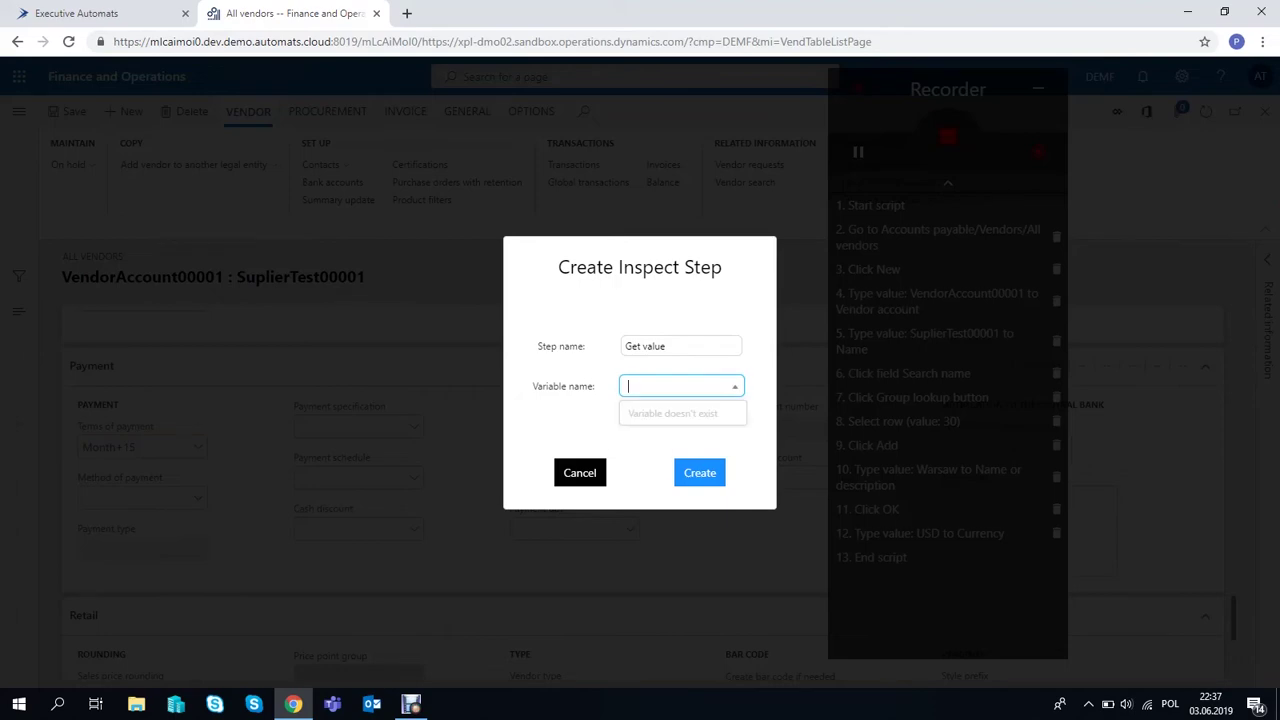
text(Terms)
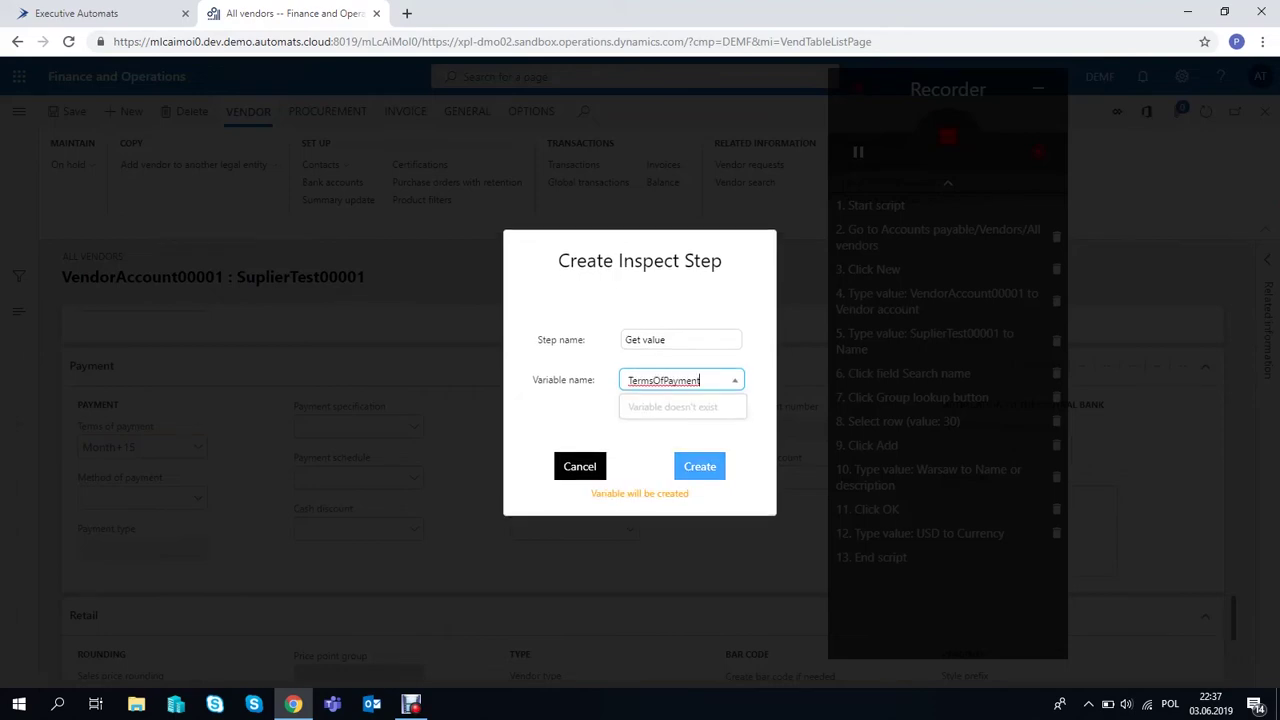
text(OfPayment)
key(Return)
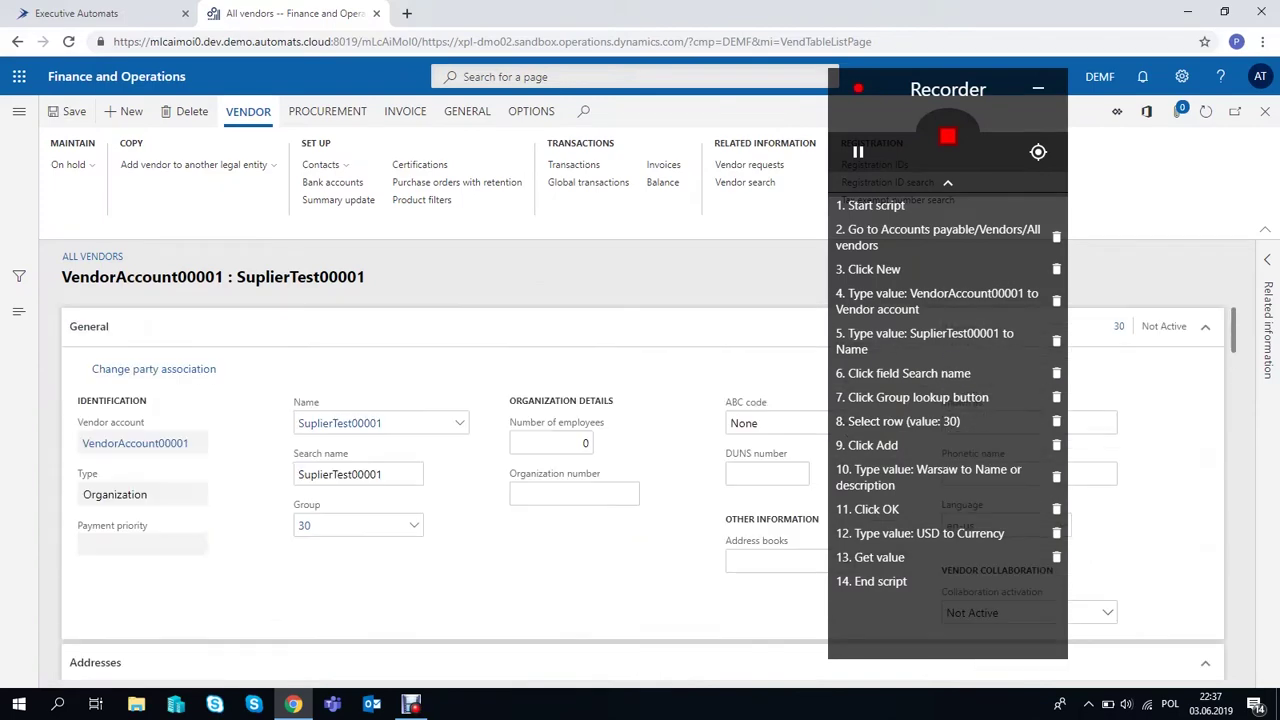
Close the vendor form, stop the recording with its steps saved, and close the Finance and Operations page
click(1265, 111)
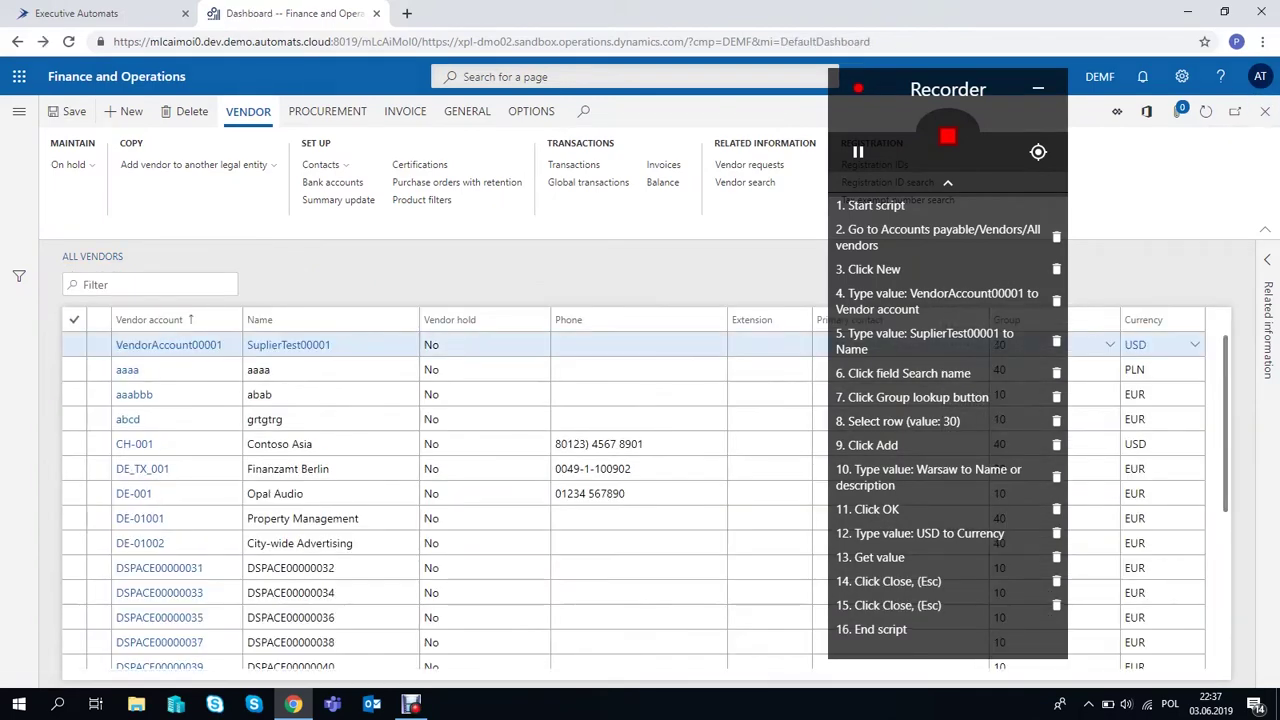
click(948, 136)
click(562, 393)
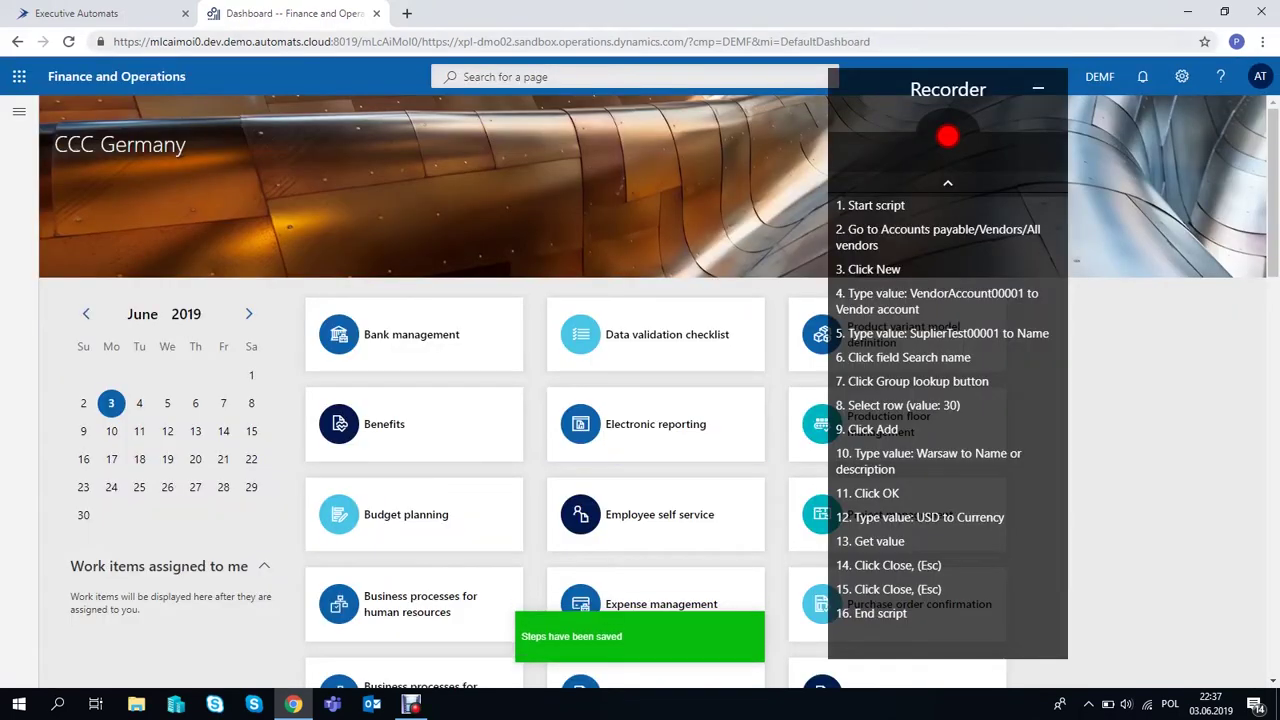
click(376, 14)
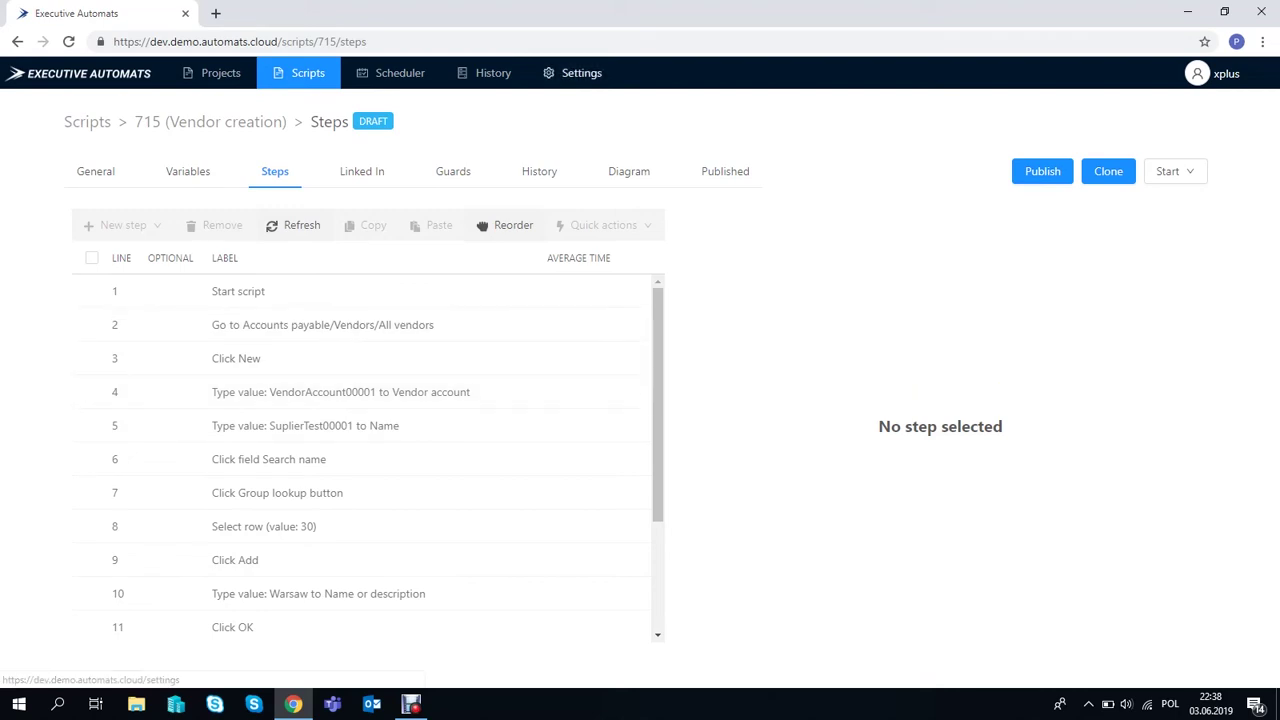
Create a number sequence named VendorAccountSEQ with a format beginning with VendorAccount
click(575, 73)
click(276, 169)
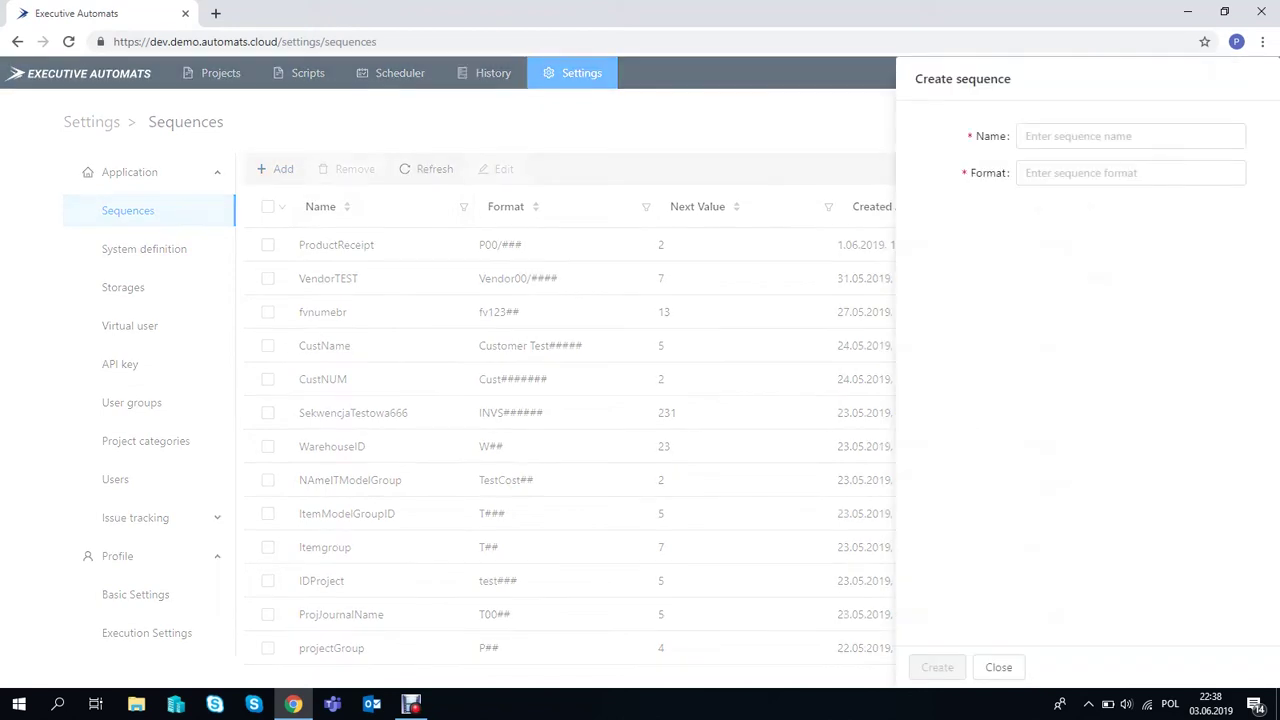
text(VendorAccountSE)
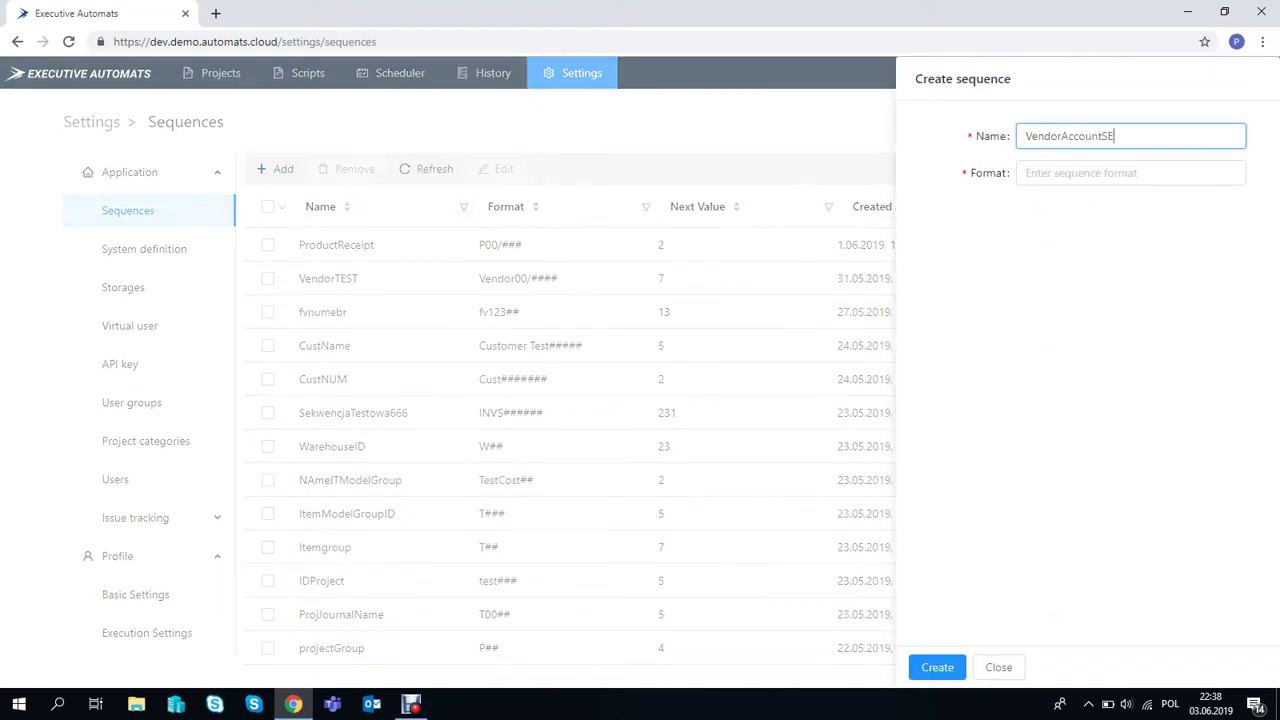
text(Q)
key(Tab)
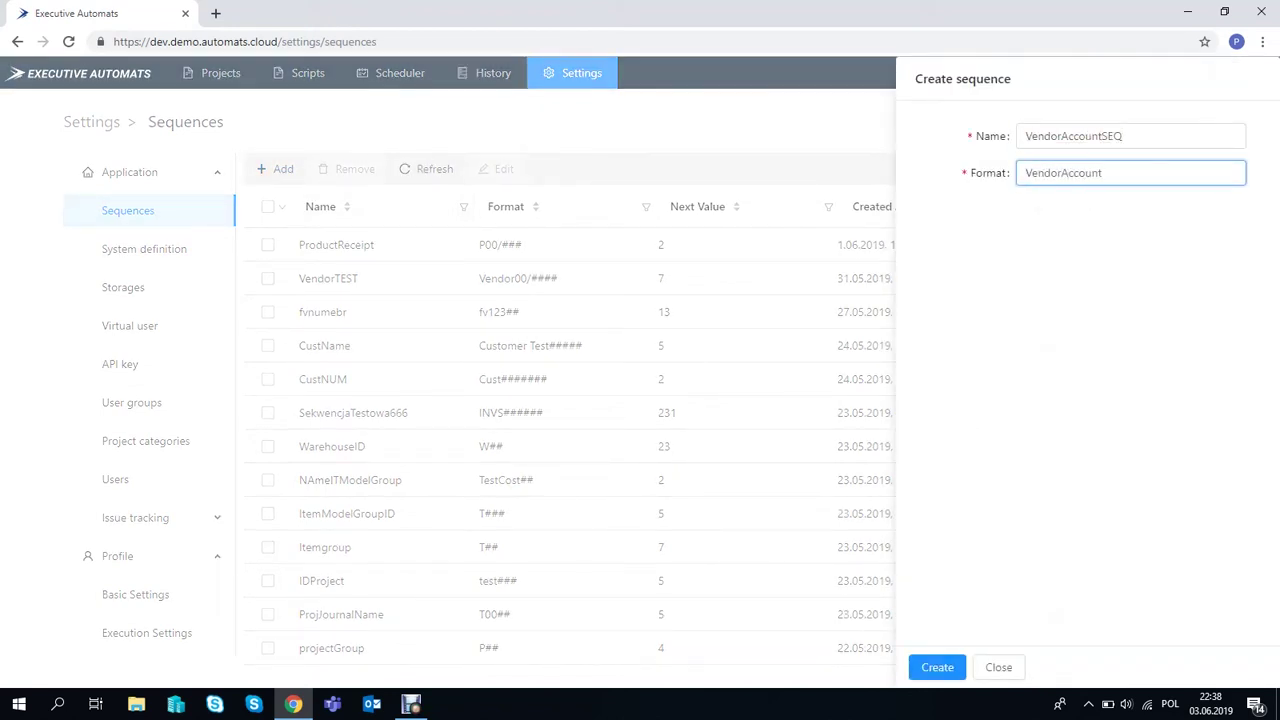
key(Return)
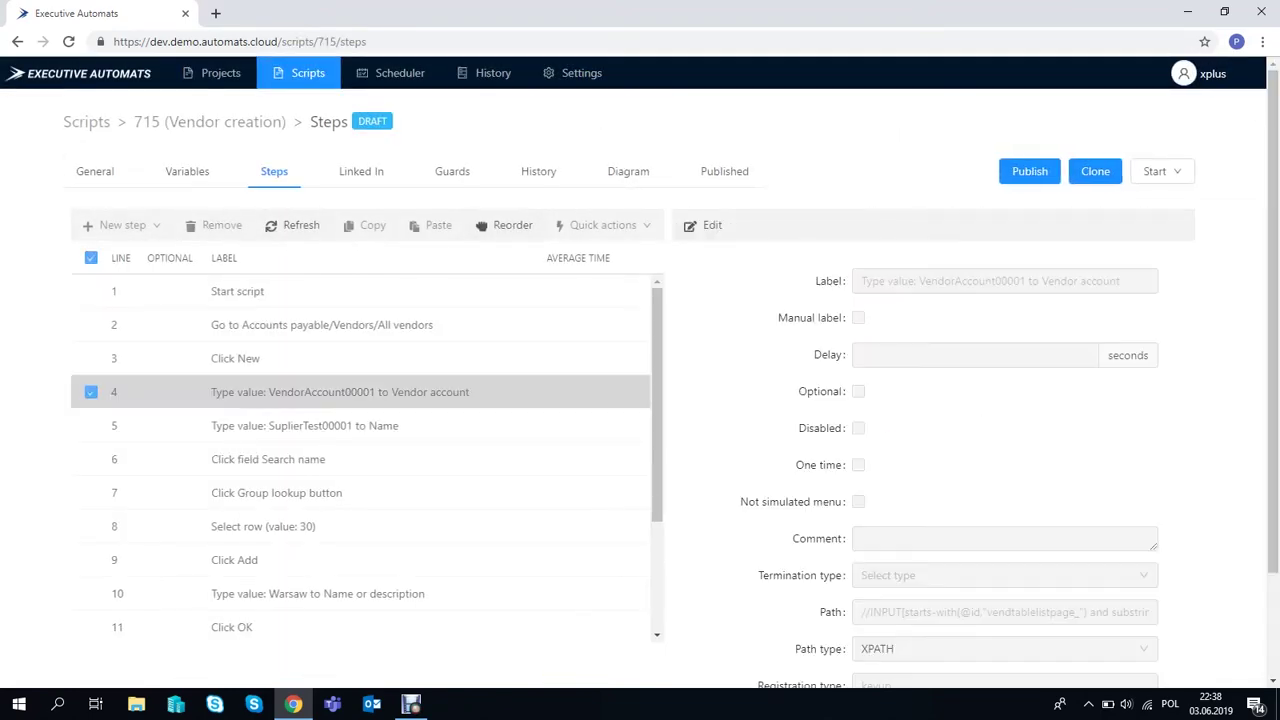
Change step 4 to take the vendor account from Sequence / VendorAccountSEQ and save it
click(704, 226)
scroll(1004, 480, down, 2)
click(961, 595)
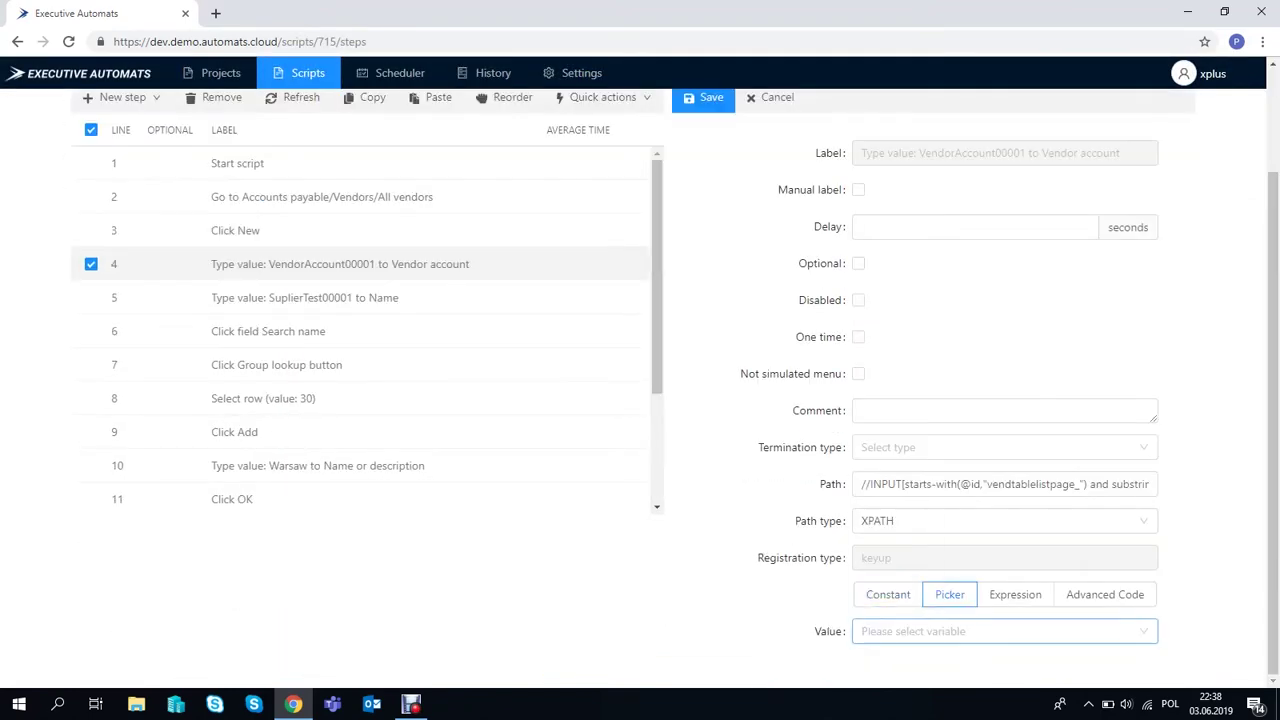
click(1004, 631)
click(887, 536)
click(998, 484)
click(703, 97)
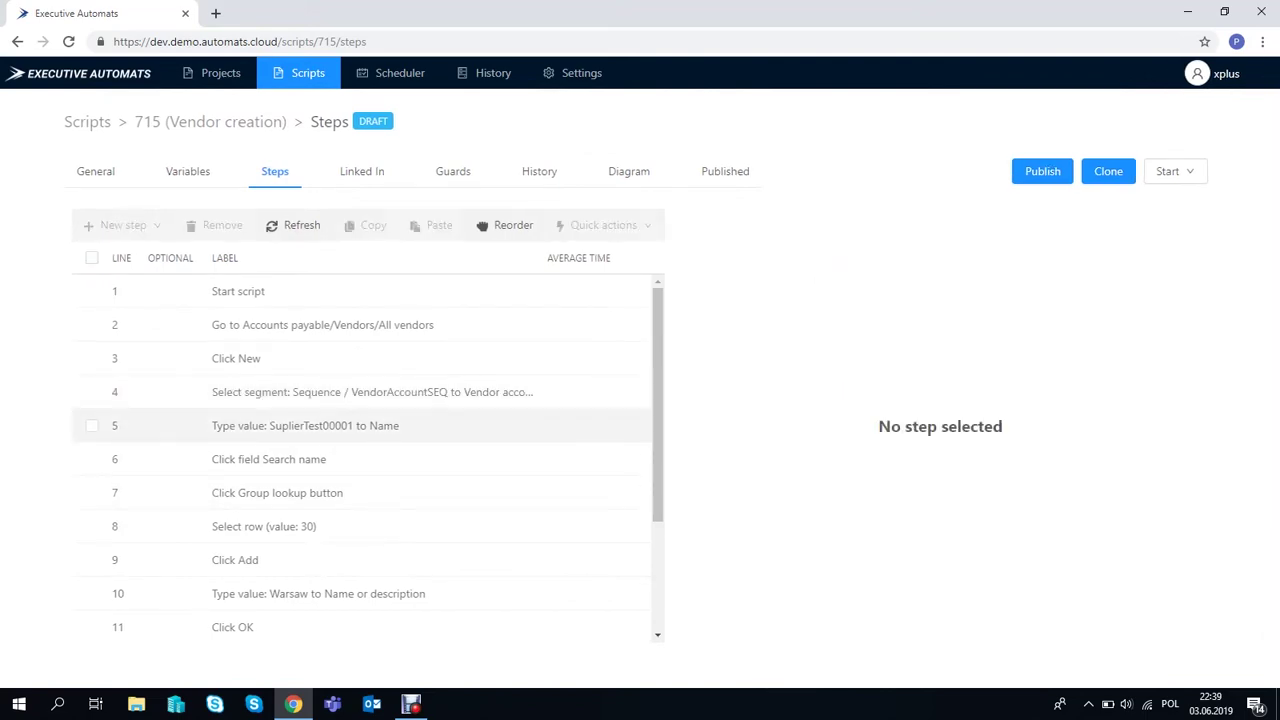
Upload the Excel file with the vendor data as the script's data source
click(96, 172)
click(817, 322)
double_click(402, 393)
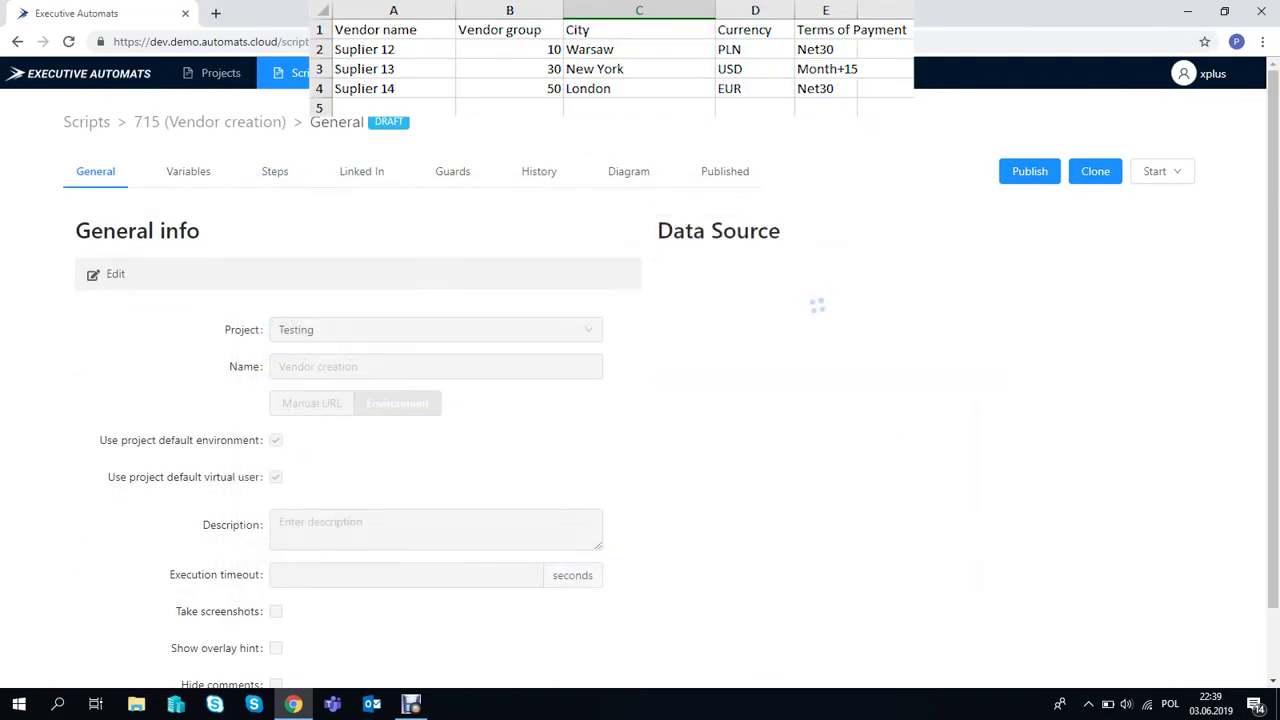
Change step 5 to take the vendor's name from DataSource / Sheet1 / VendorName
click(274, 171)
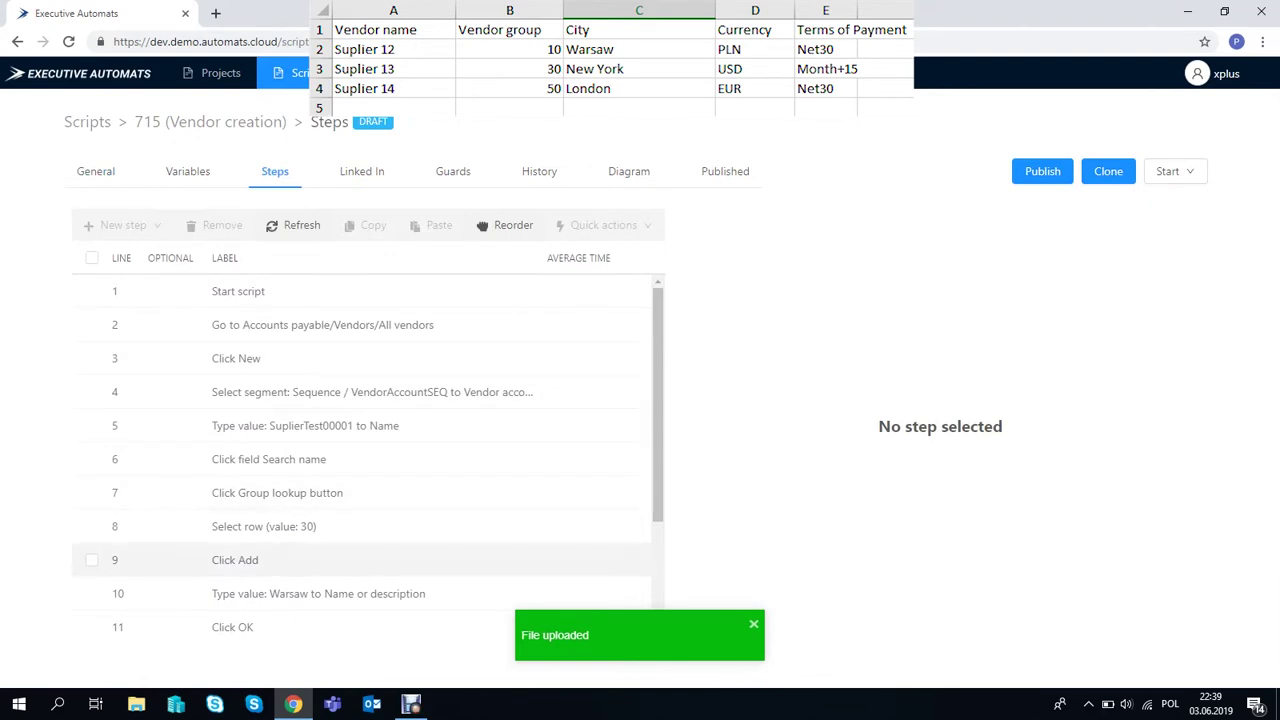
click(304, 426)
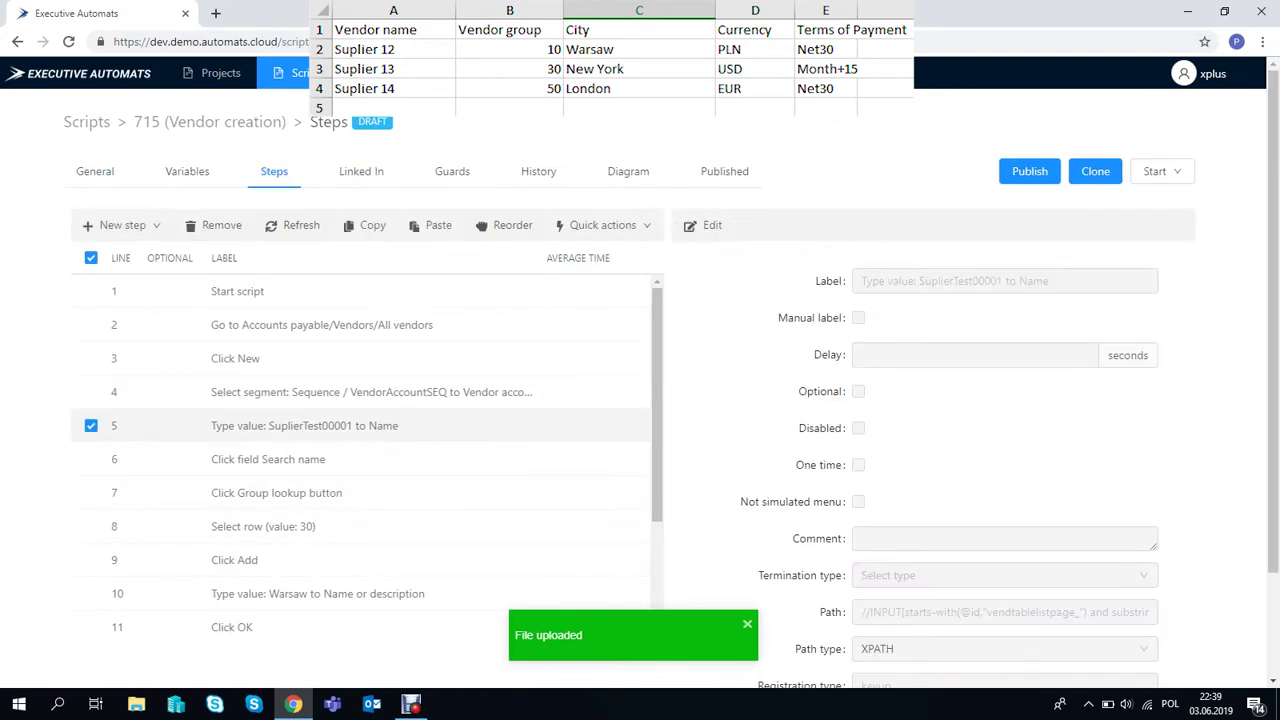
scroll(940, 480, down, 3)
click(949, 595)
click(943, 631)
click(890, 511)
click(990, 486)
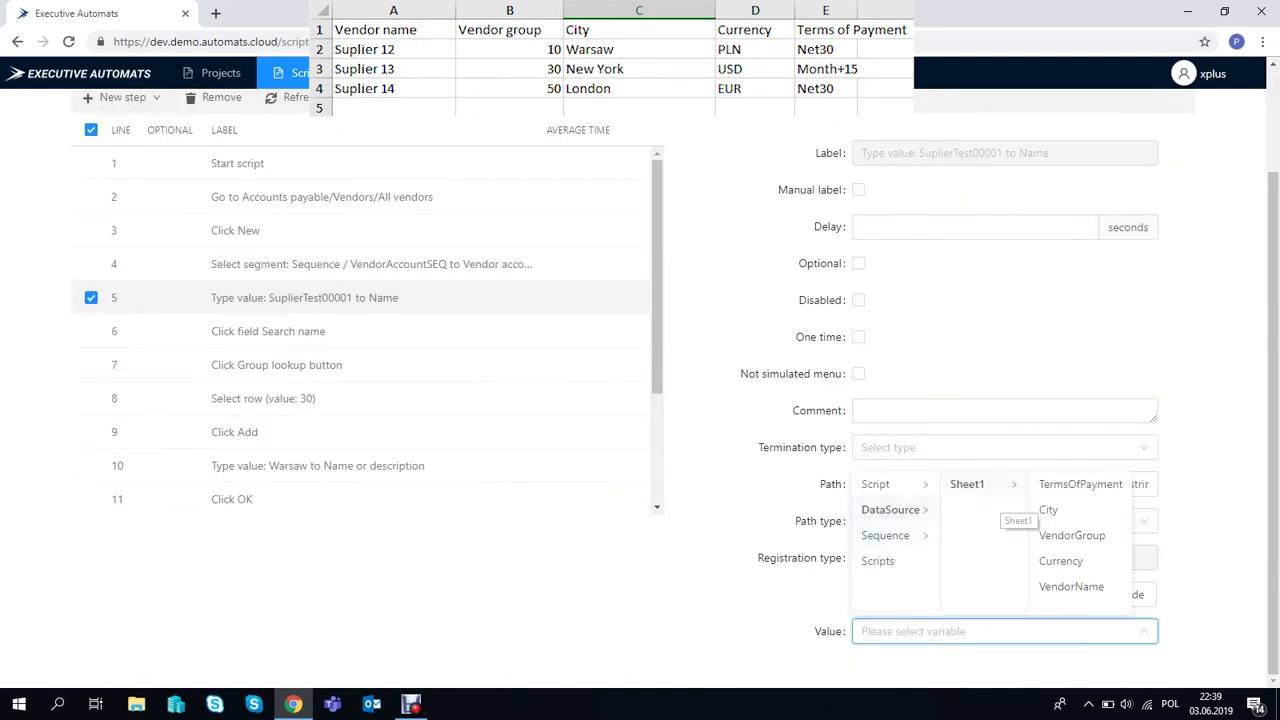
click(1071, 586)
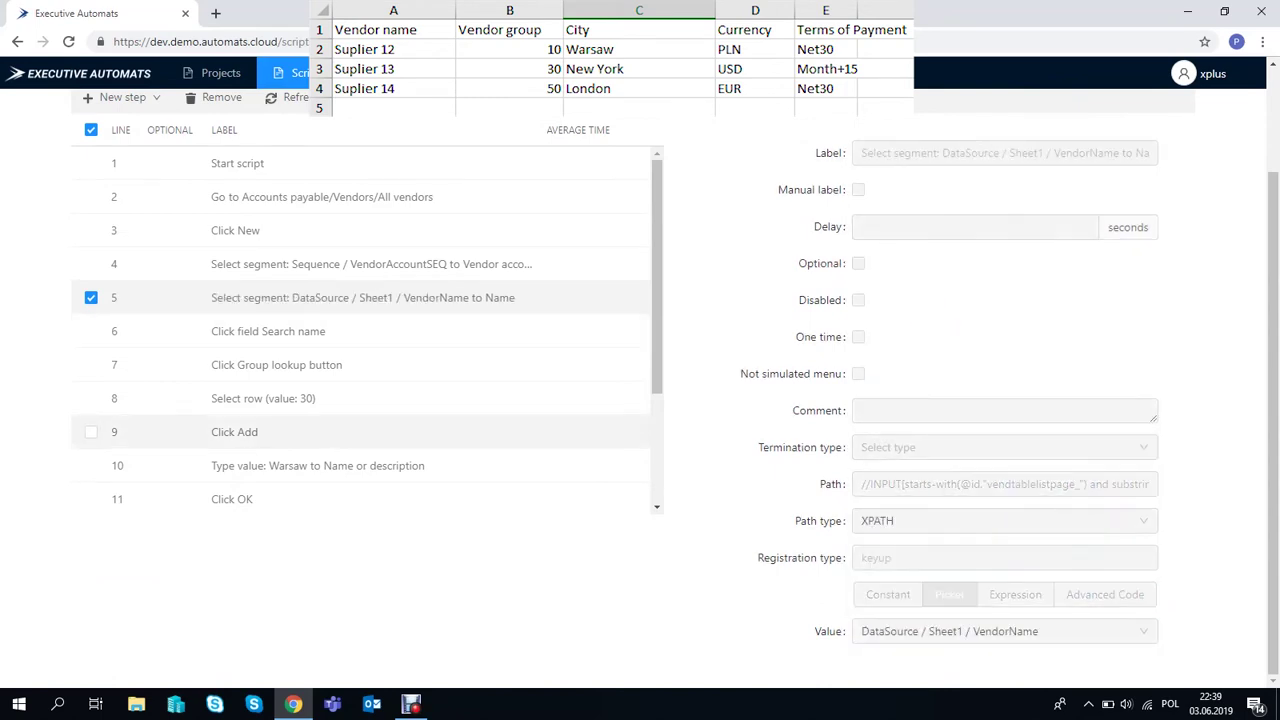
Change step 8 to select the group row from DataSource / Sheet1 / VendorGroup and save it
click(263, 435)
click(1005, 631)
click(891, 510)
click(980, 485)
click(1075, 535)
click(703, 134)
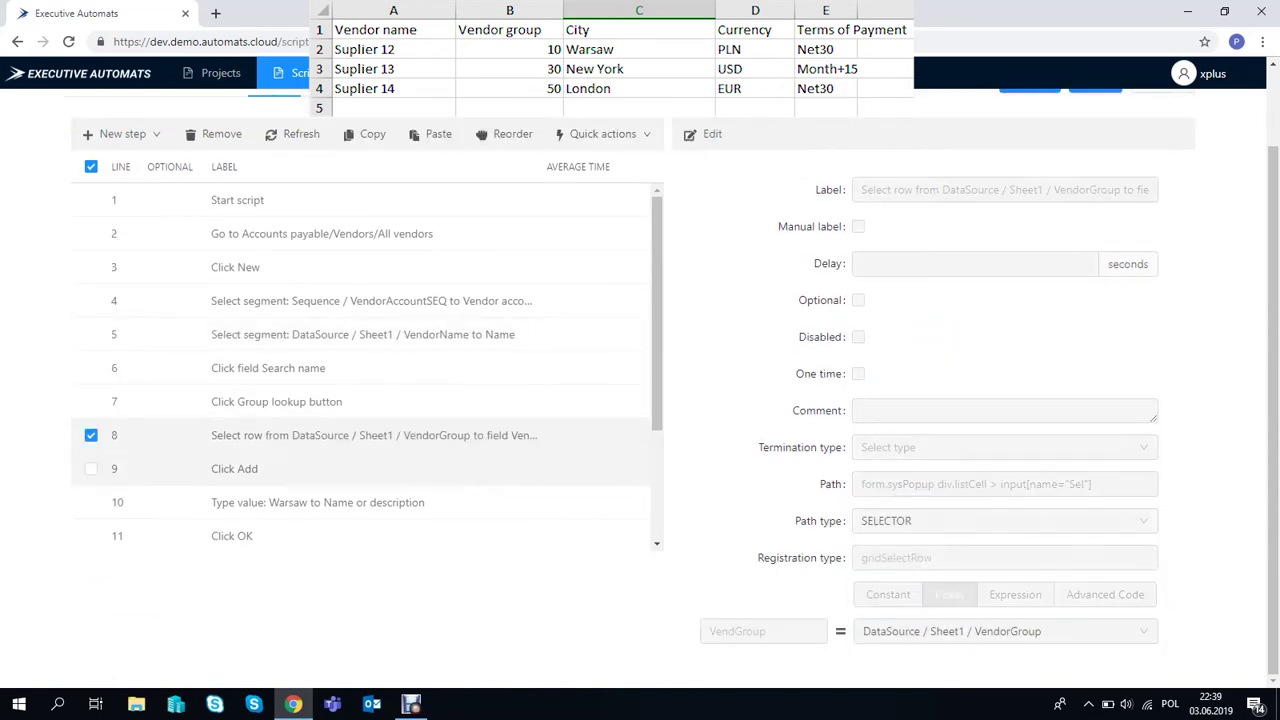
Change step 10 to take the address name from DataSource / Sheet1 / City
scroll(300, 469, down, 1)
click(300, 422)
scroll(940, 500, down, 1)
click(949, 595)
click(1000, 631)
click(890, 509)
click(965, 484)
click(1071, 509)
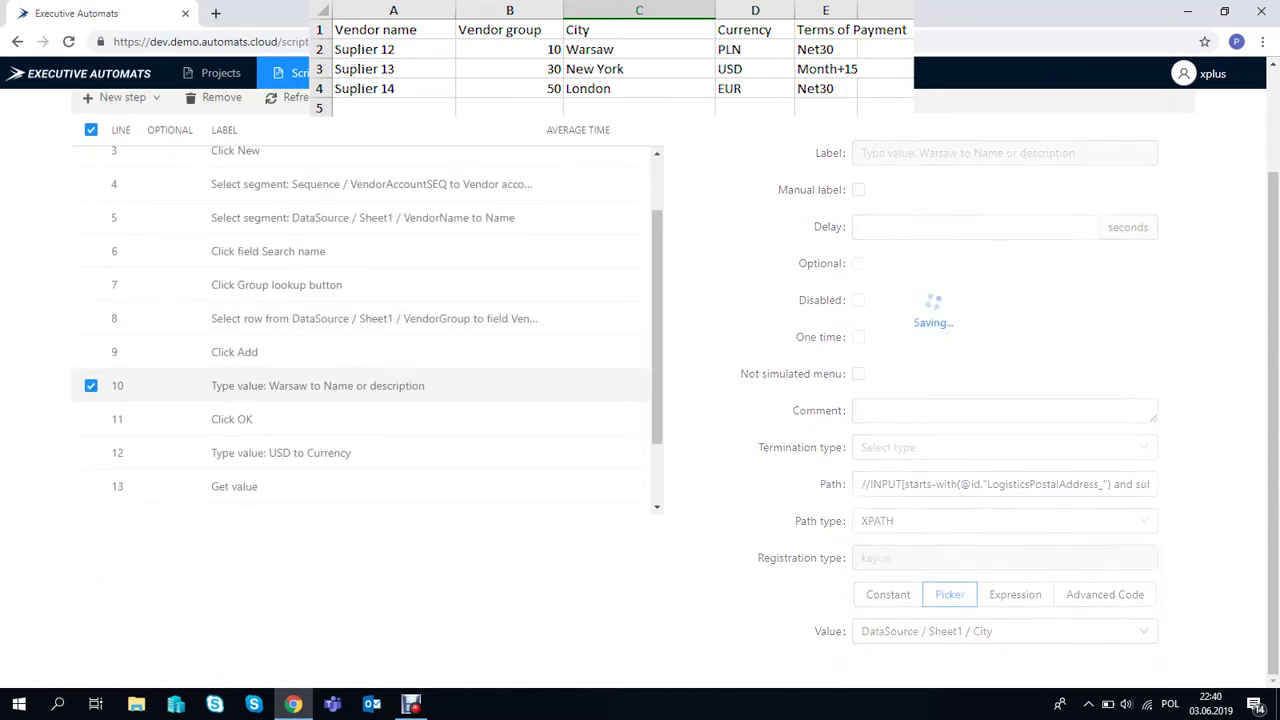
Change step 12 to take the currency from DataSource / Sheet1 / Currency
click(281, 452)
click(1005, 631)
click(890, 509)
click(965, 484)
click(1071, 560)
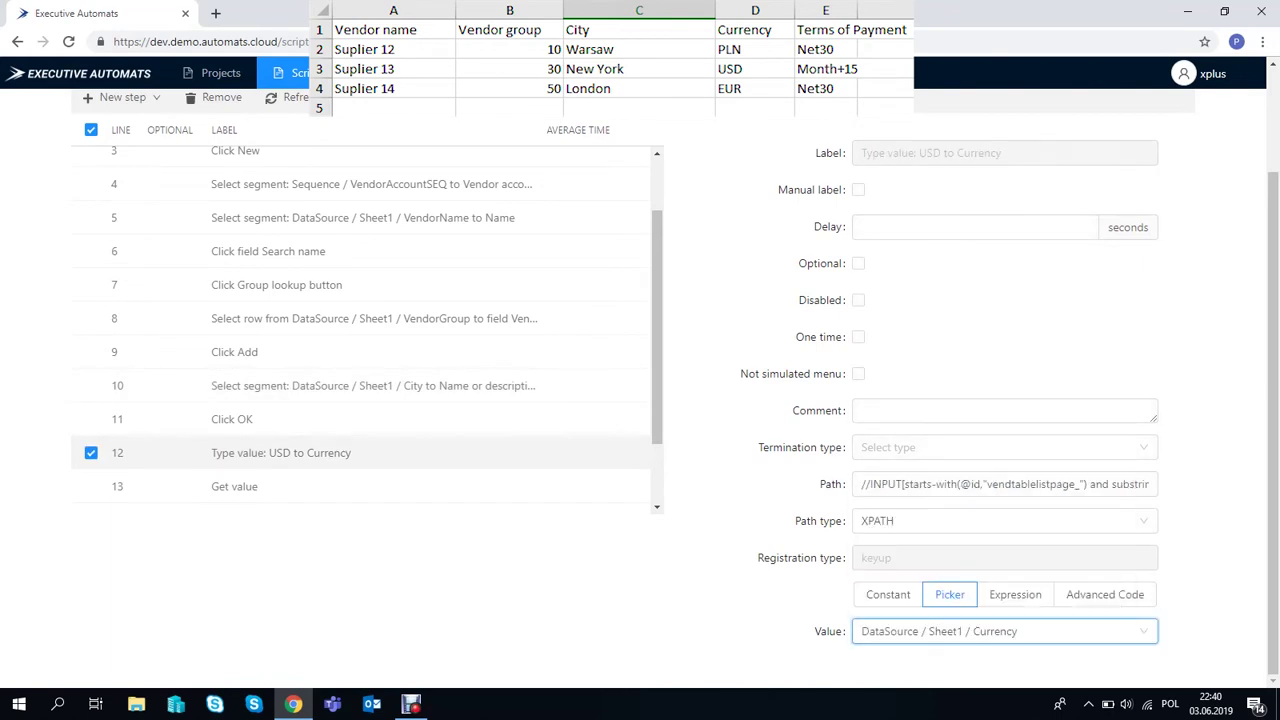
Add a second script variable named TermsOfPaymentFromExcel and save the variables
scroll(270, 350, up, 1)
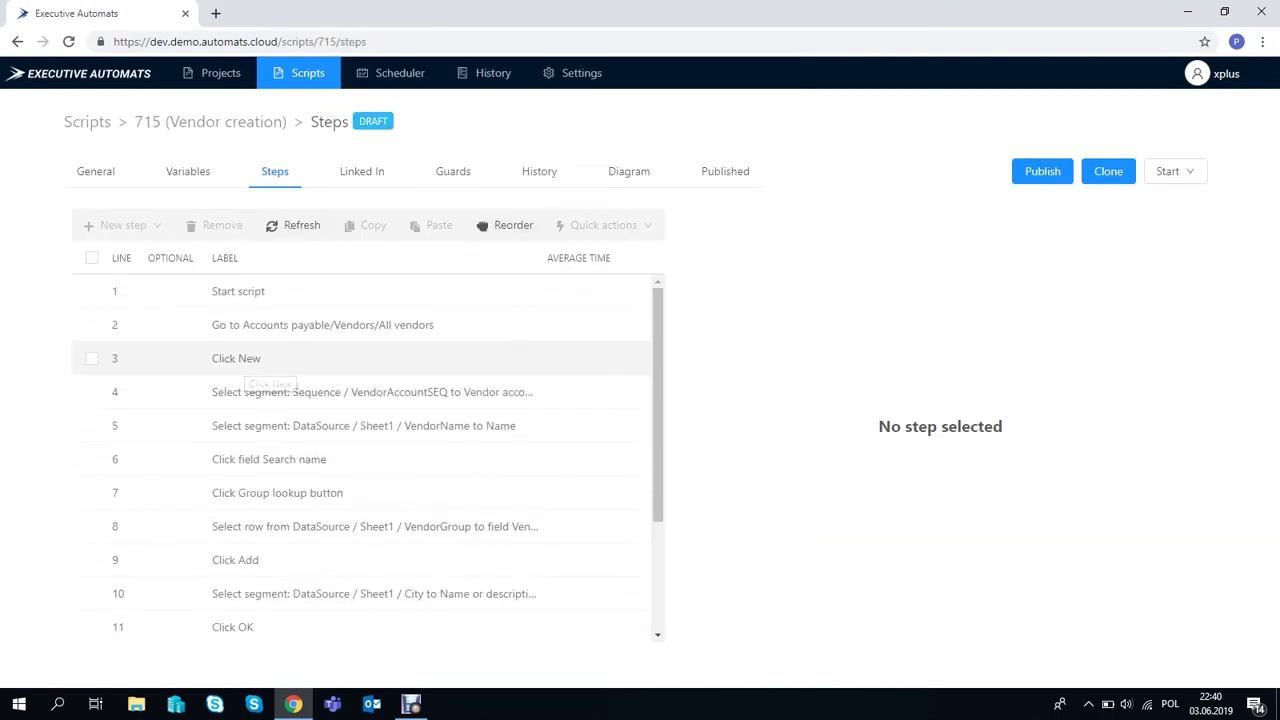
click(188, 171)
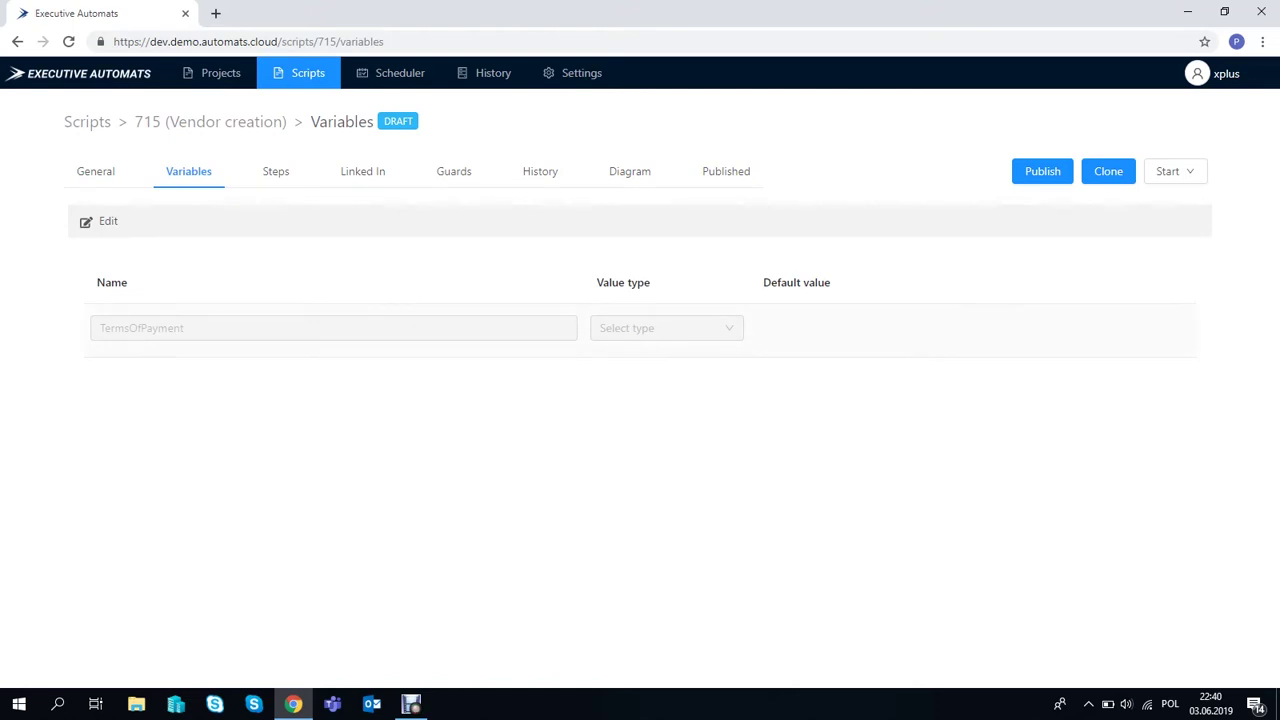
click(100, 221)
click(128, 384)
click(140, 383)
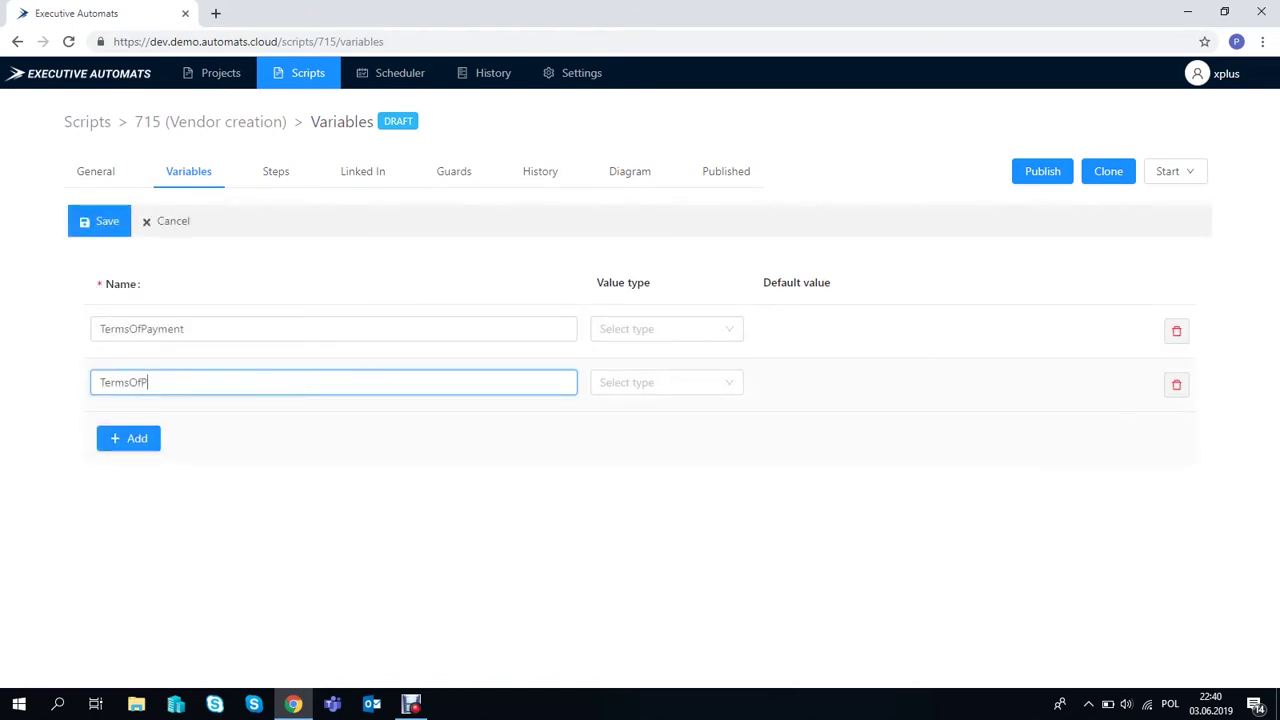
text(TermsOfPaymentFromExcel)
click(100, 221)
Start an Assign step labelled ValueFromExcel, placed after step 13, Get value
click(276, 171)
scroll(270, 450, down, 3)
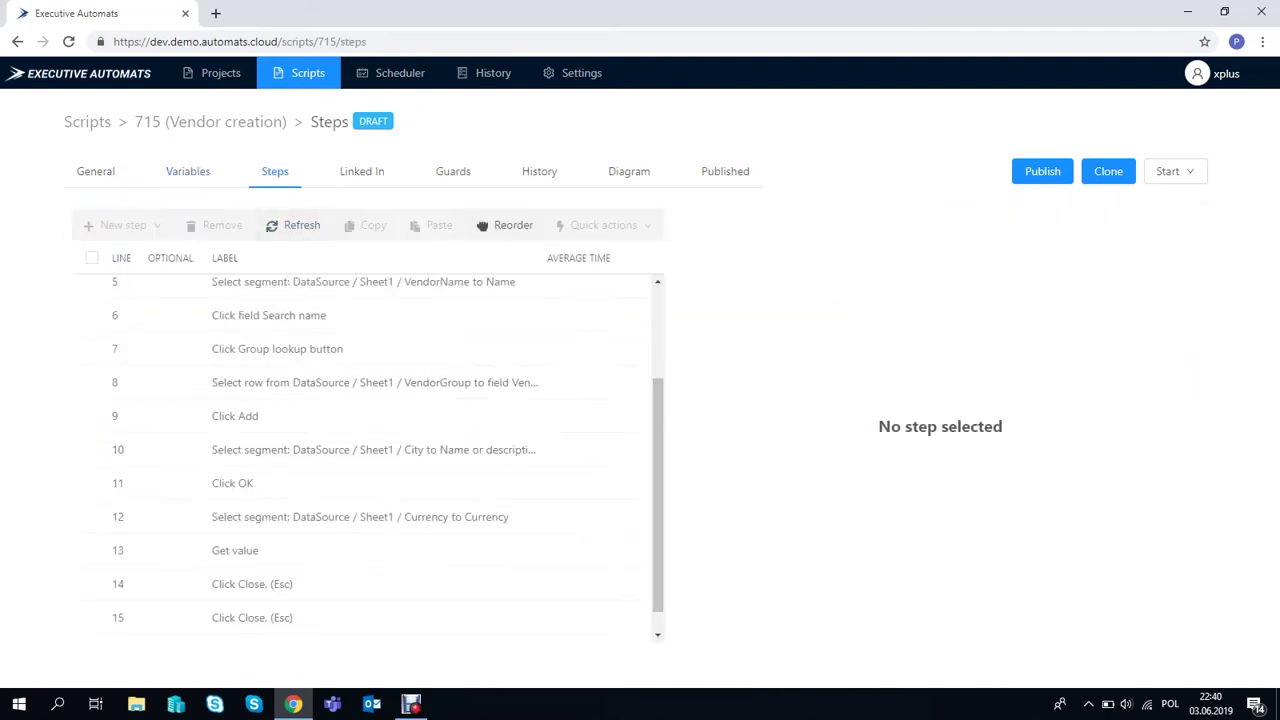
click(236, 525)
click(122, 225)
click(158, 292)
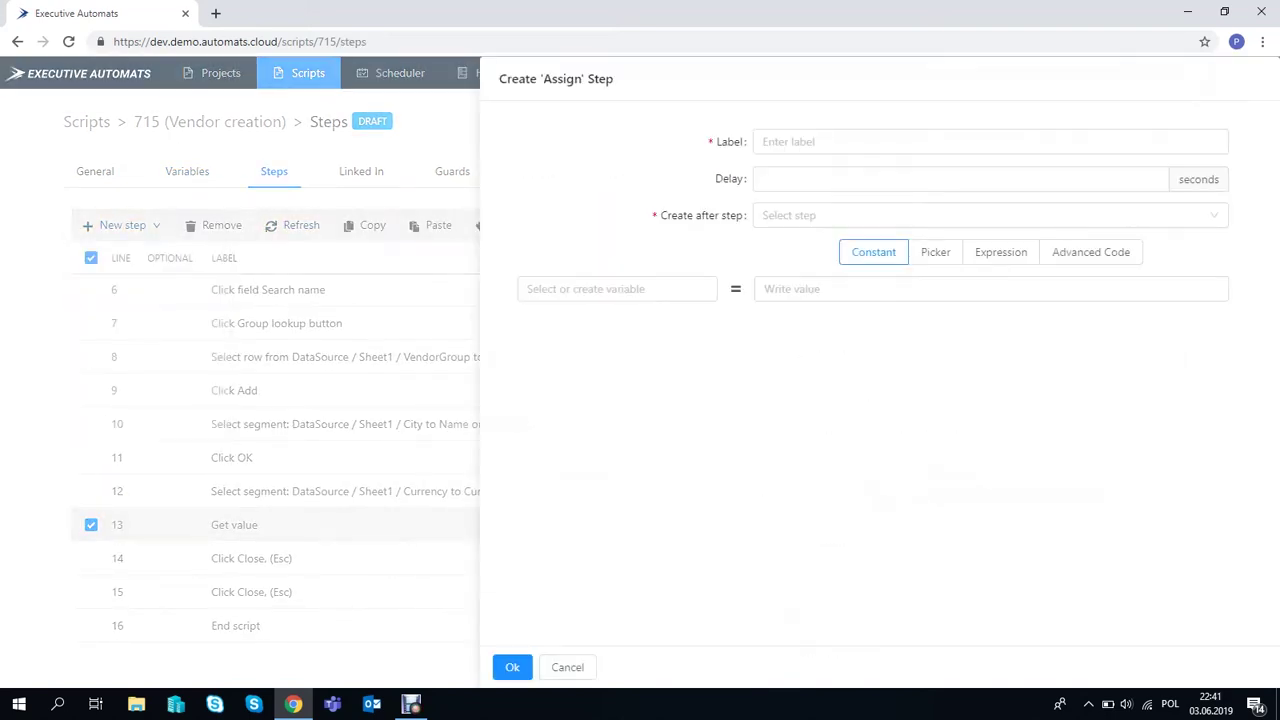
text(ValueFromEx)
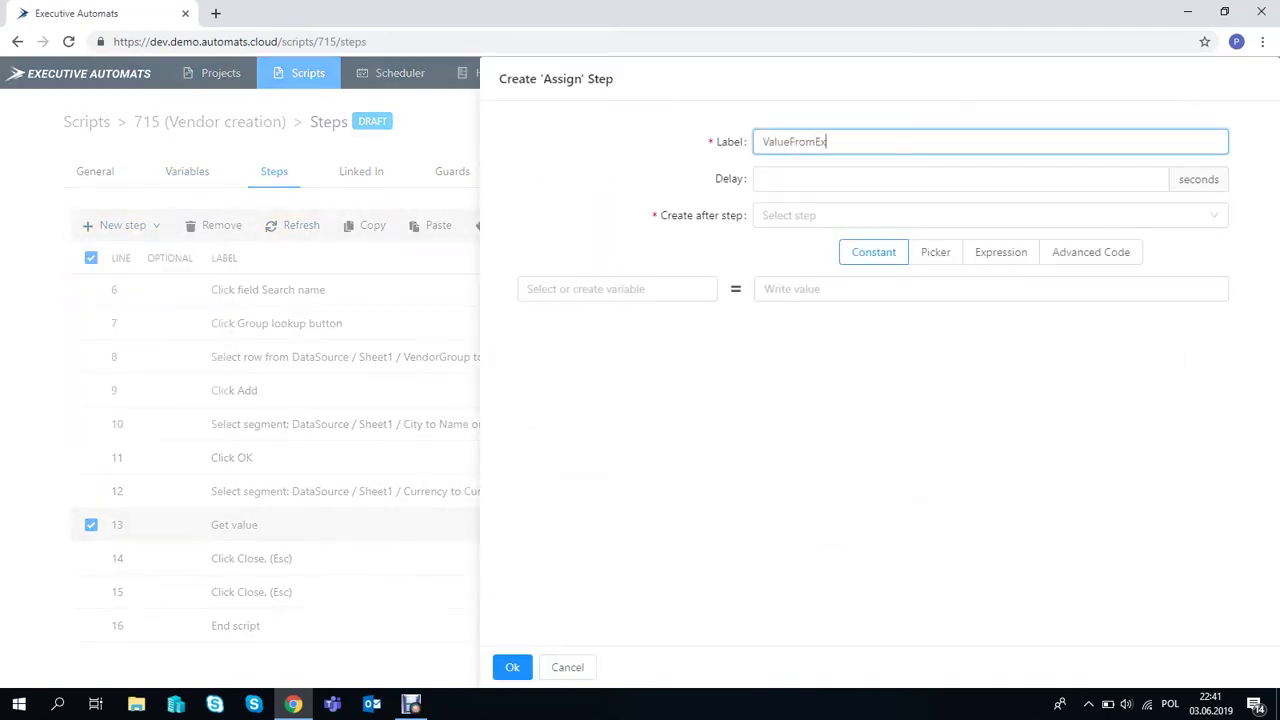
text(cel)
click(990, 216)
scroll(900, 316, down, 3)
click(810, 366)
Assign DataSource / Sheet1 / TermsOfPayment to the variable TermsOfPaymentFromExcel and create the Assign step
click(617, 289)
click(596, 319)
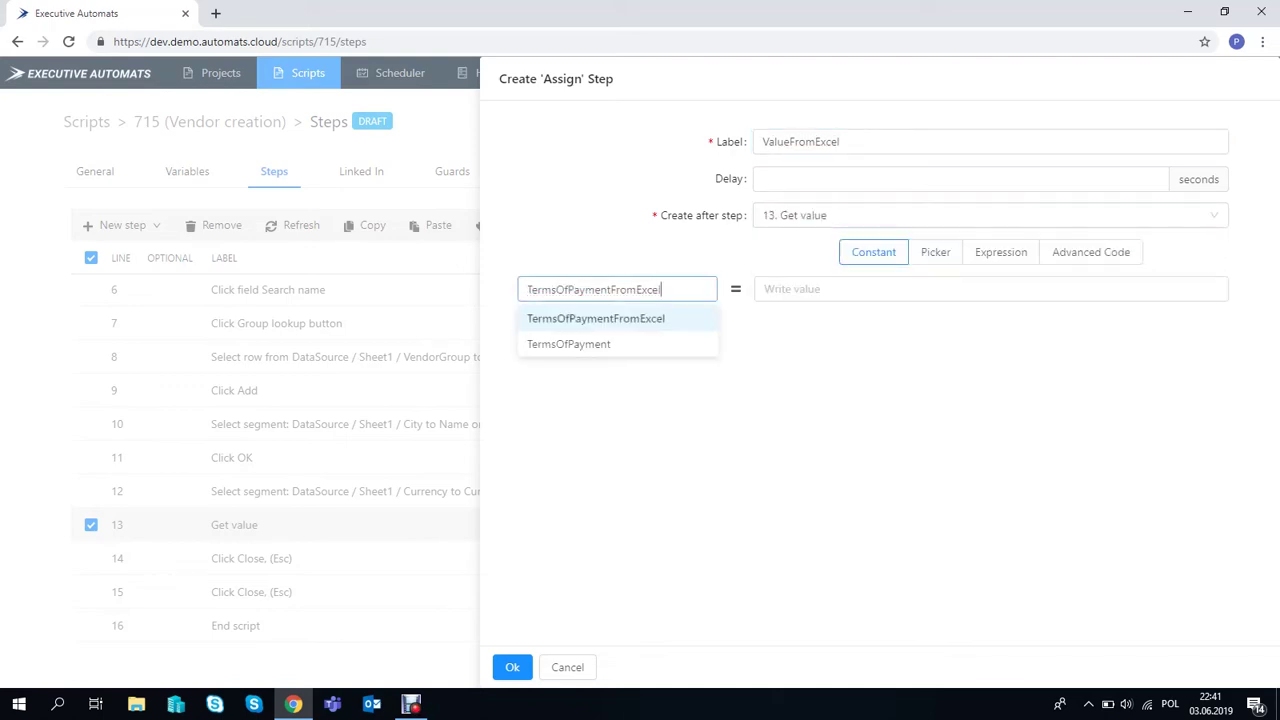
click(880, 289)
click(935, 252)
click(880, 289)
click(793, 343)
click(870, 318)
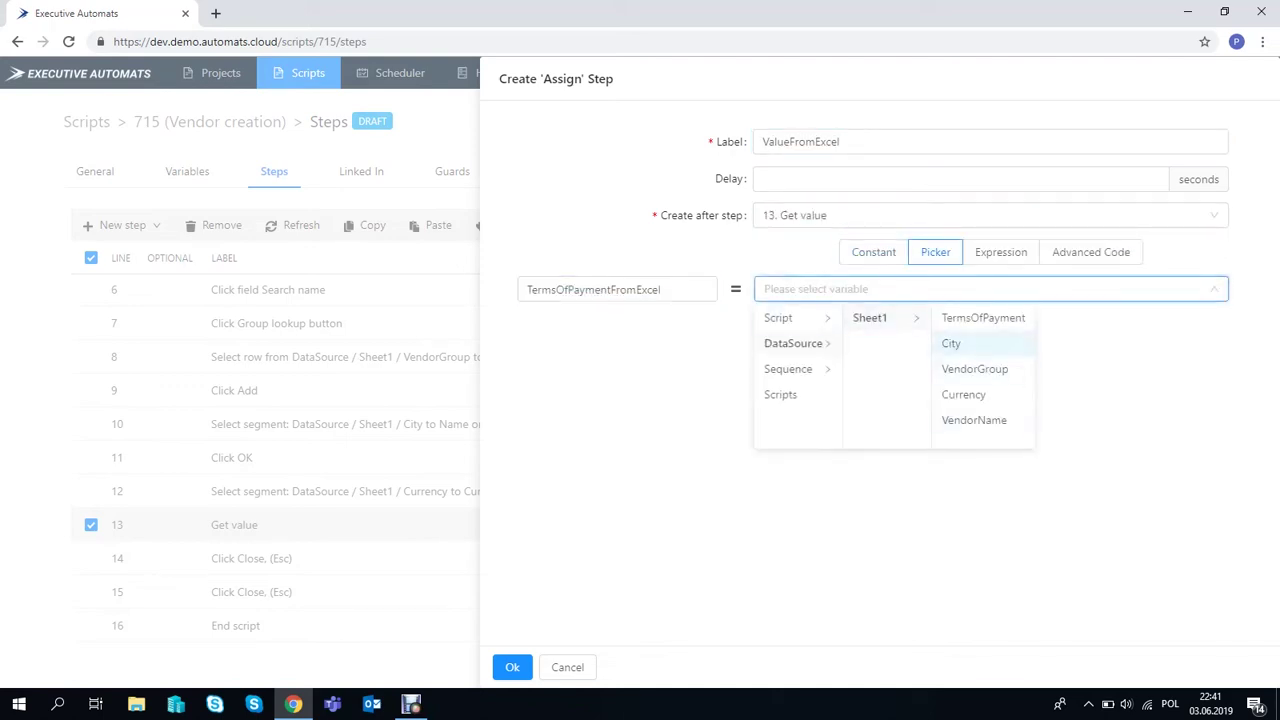
click(983, 317)
click(512, 667)
Start a Conditional step labelled Check Terms of Payment, placed after step 14, ValueFromExcel
click(122, 225)
click(128, 324)
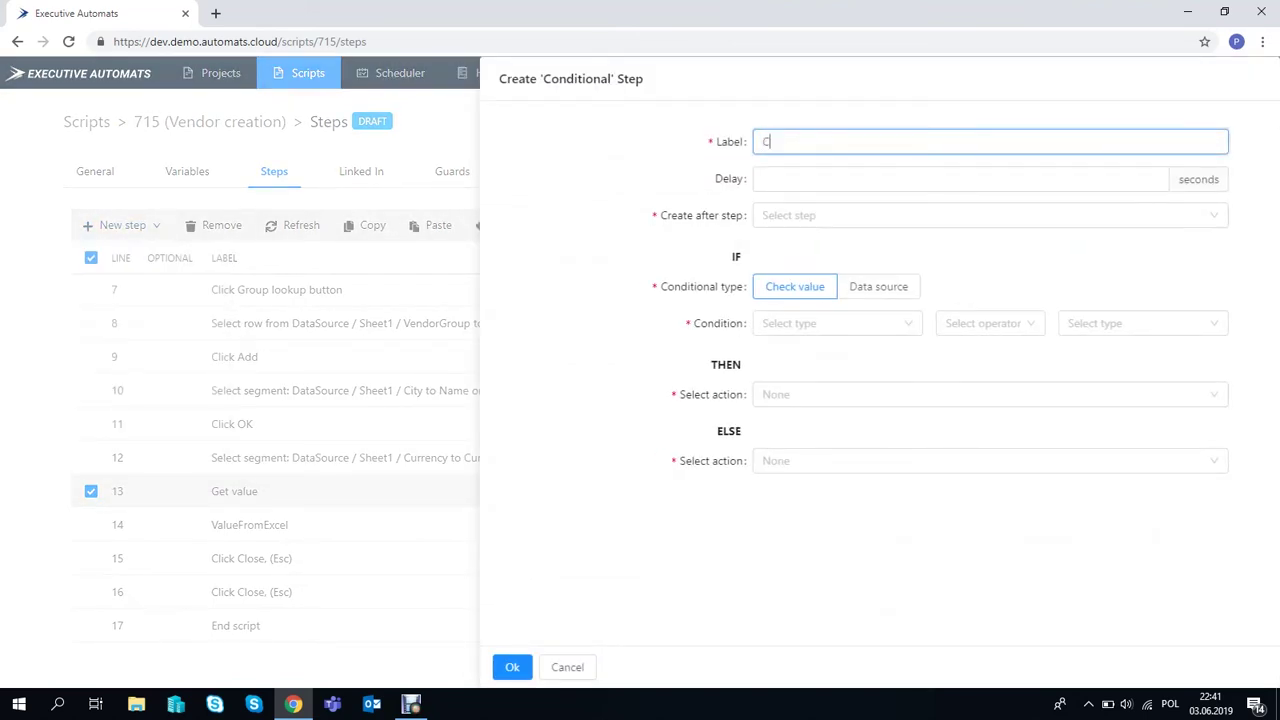
click(880, 215)
scroll(880, 289, down, 3)
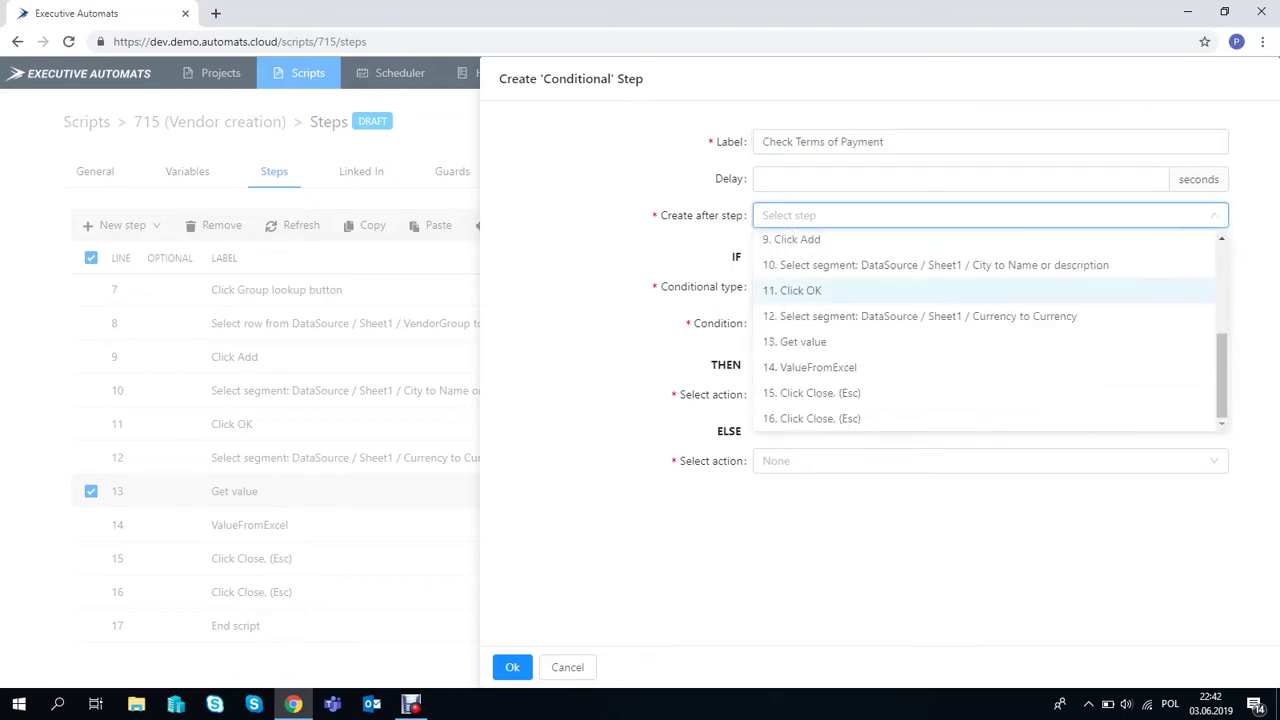
click(880, 366)
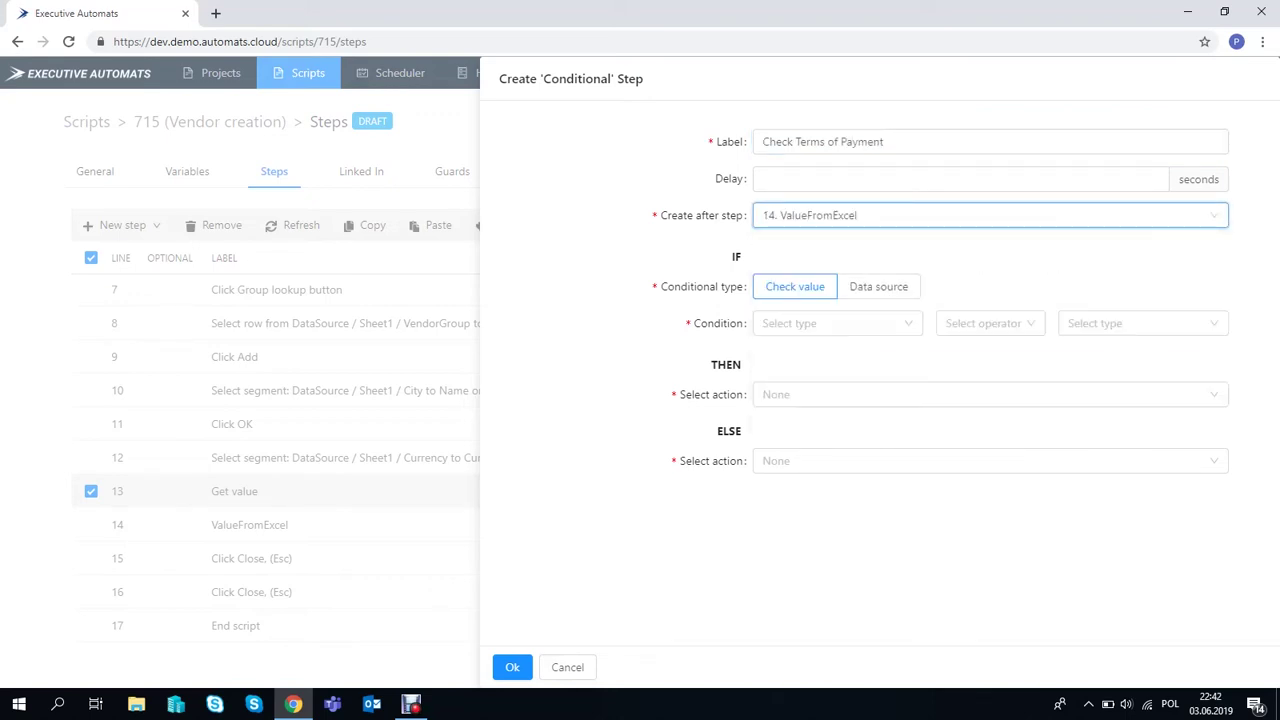
Set the condition to compare the variable TermsOfPaymentFromExcel as Equal to the variable TermsOfPayment
click(908, 323)
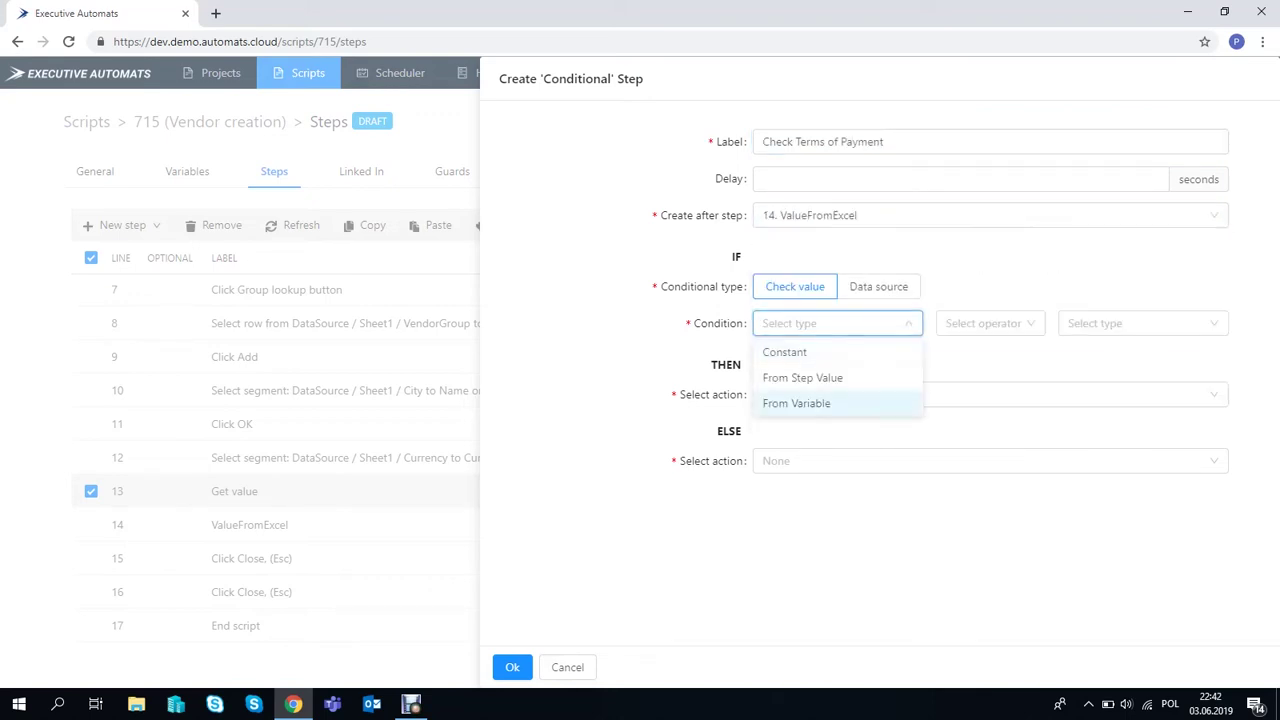
click(790, 403)
click(829, 380)
click(975, 352)
click(1143, 323)
click(1102, 404)
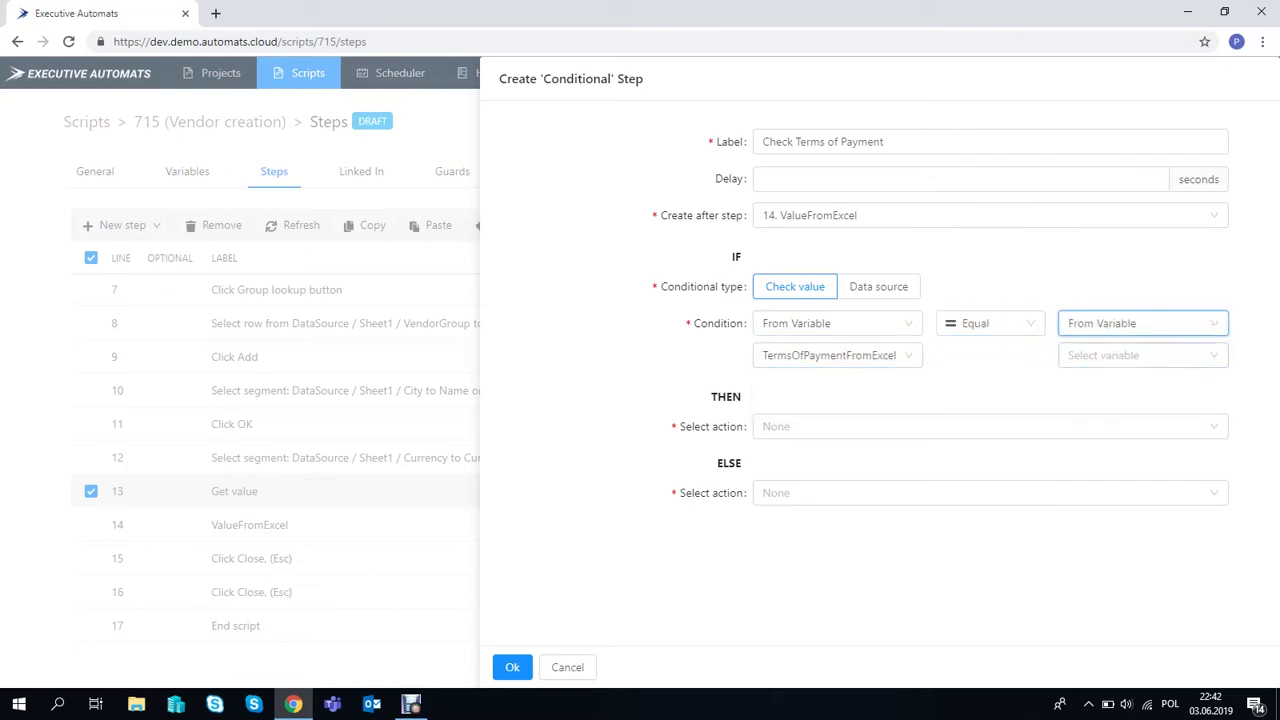
click(1143, 355)
click(1110, 414)
Set THEN to Continue and ELSE to stop with the error message "Terms of payment incorrect", and create the conditional step
click(990, 426)
click(785, 454)
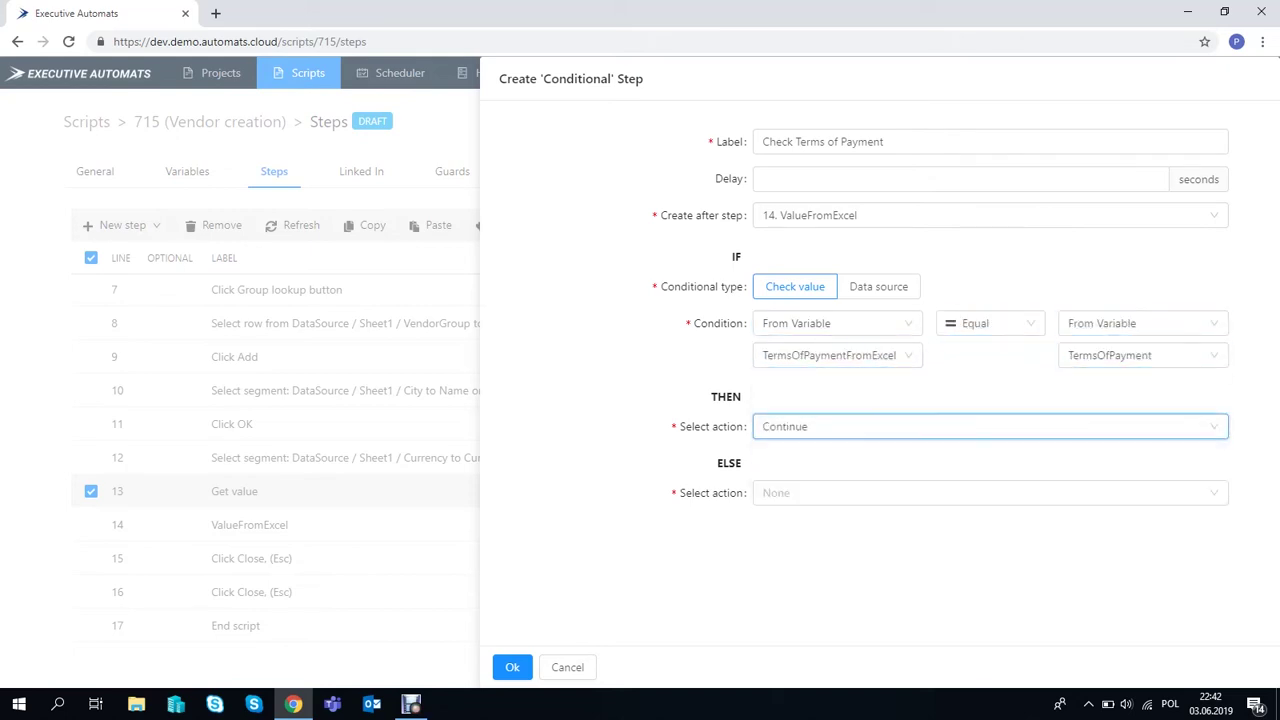
click(900, 492)
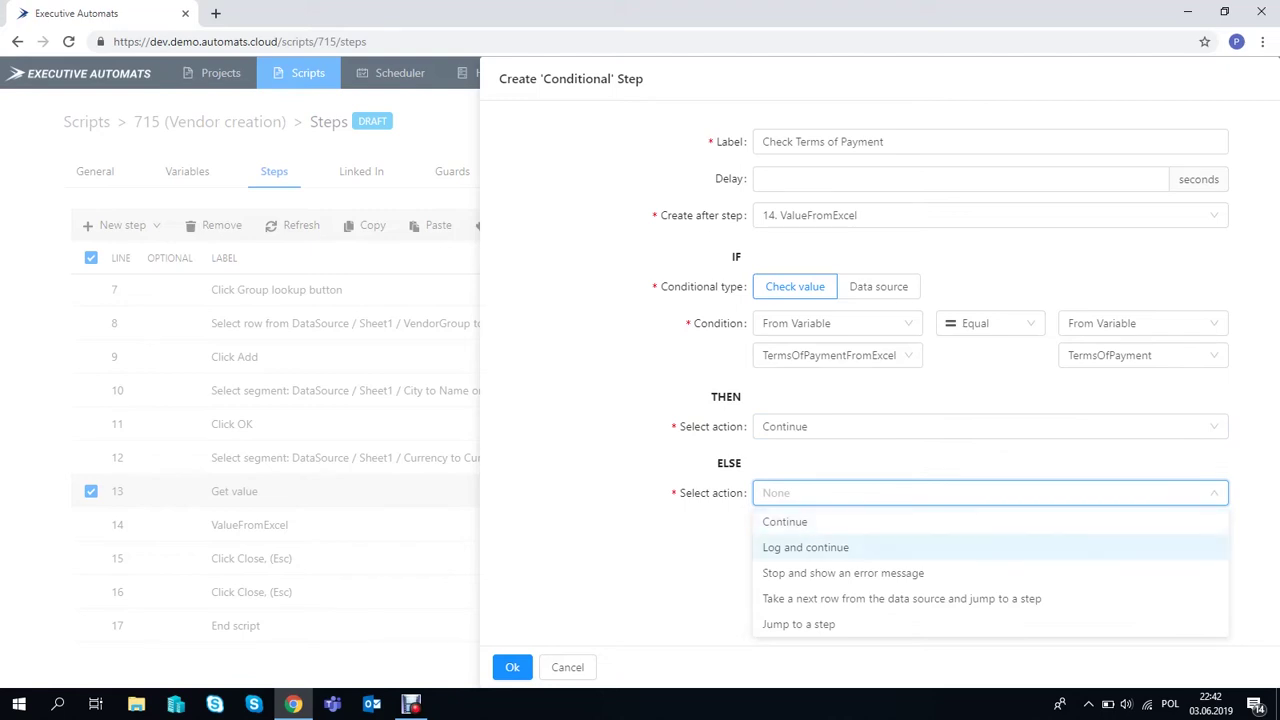
click(843, 573)
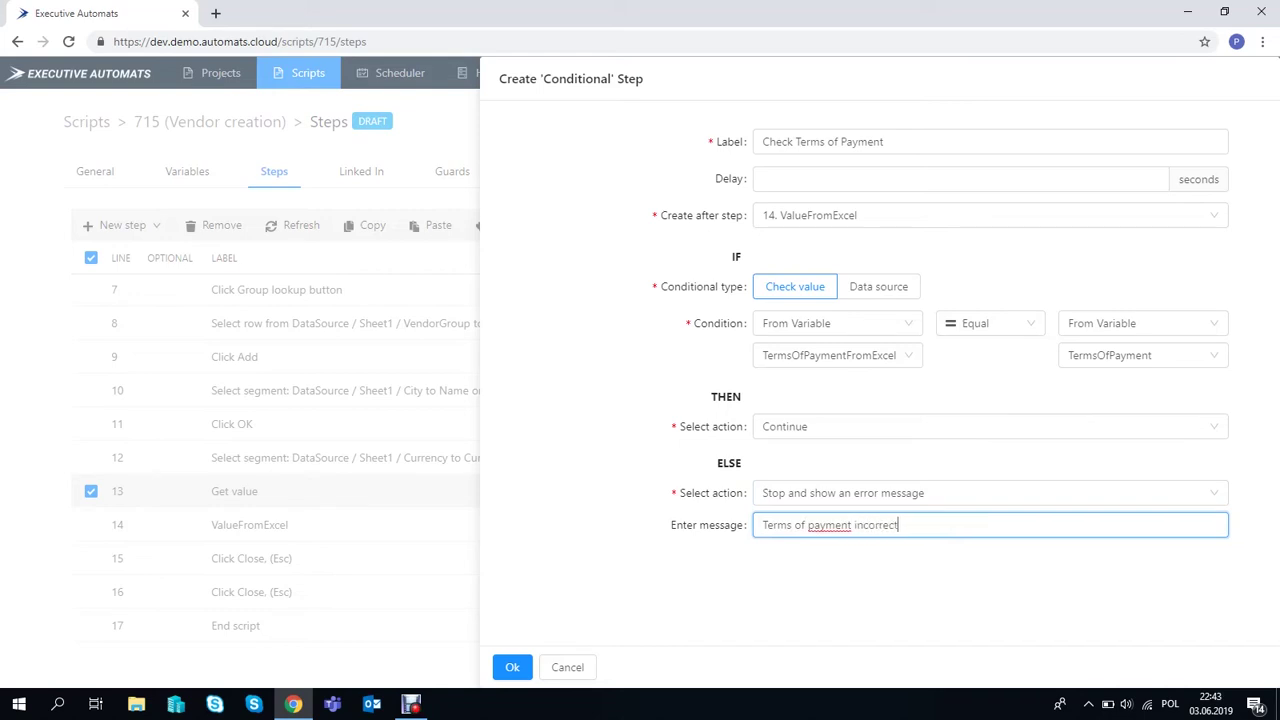
click(512, 667)
Start a second Conditional step labelled Check Excel, placed after step 16, Click Close, (Esc)
scroll(235, 458, down, 3)
click(235, 458)
click(235, 462)
scroll(235, 465, down, 1)
click(122, 208)
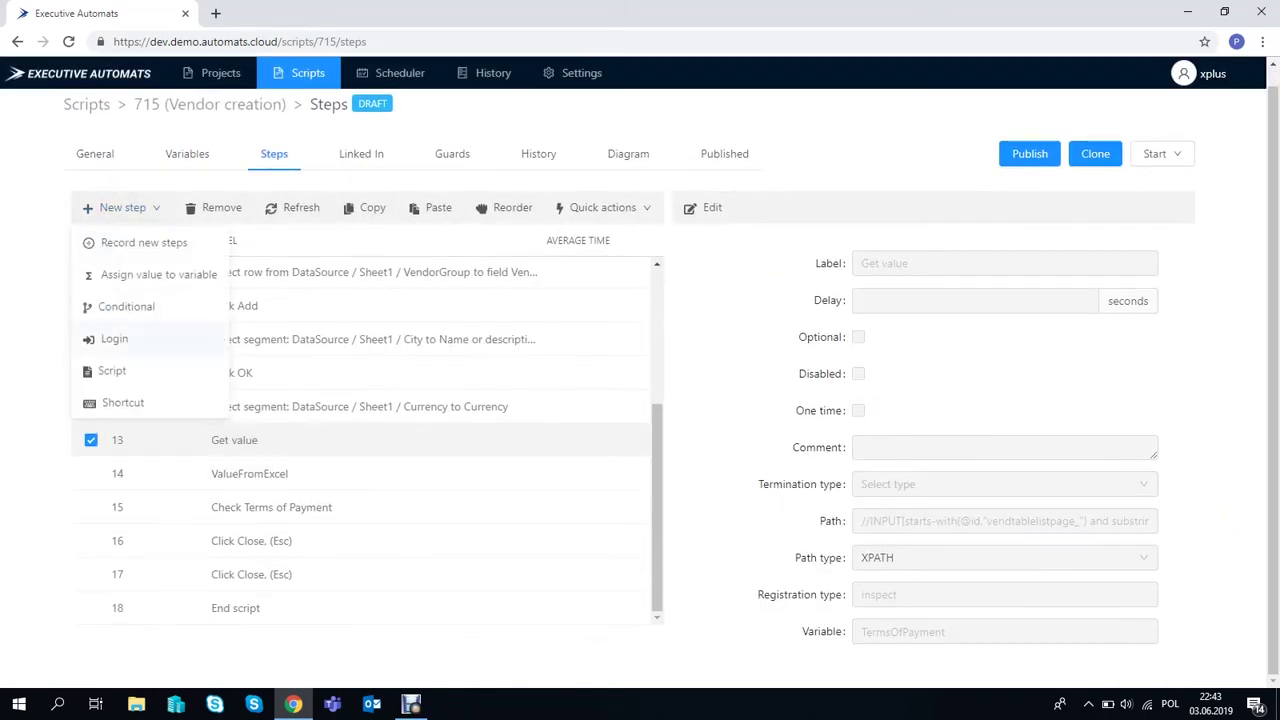
click(126, 306)
click(990, 142)
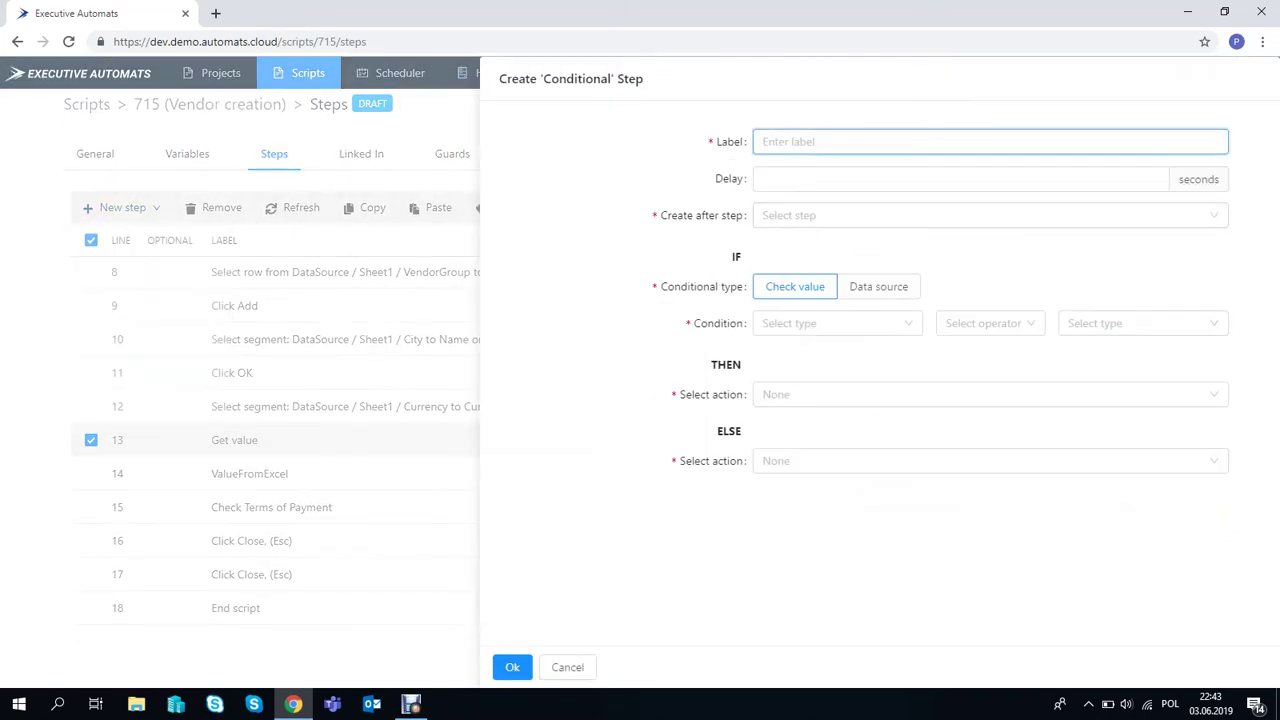
click(990, 215)
scroll(990, 290, down, 3)
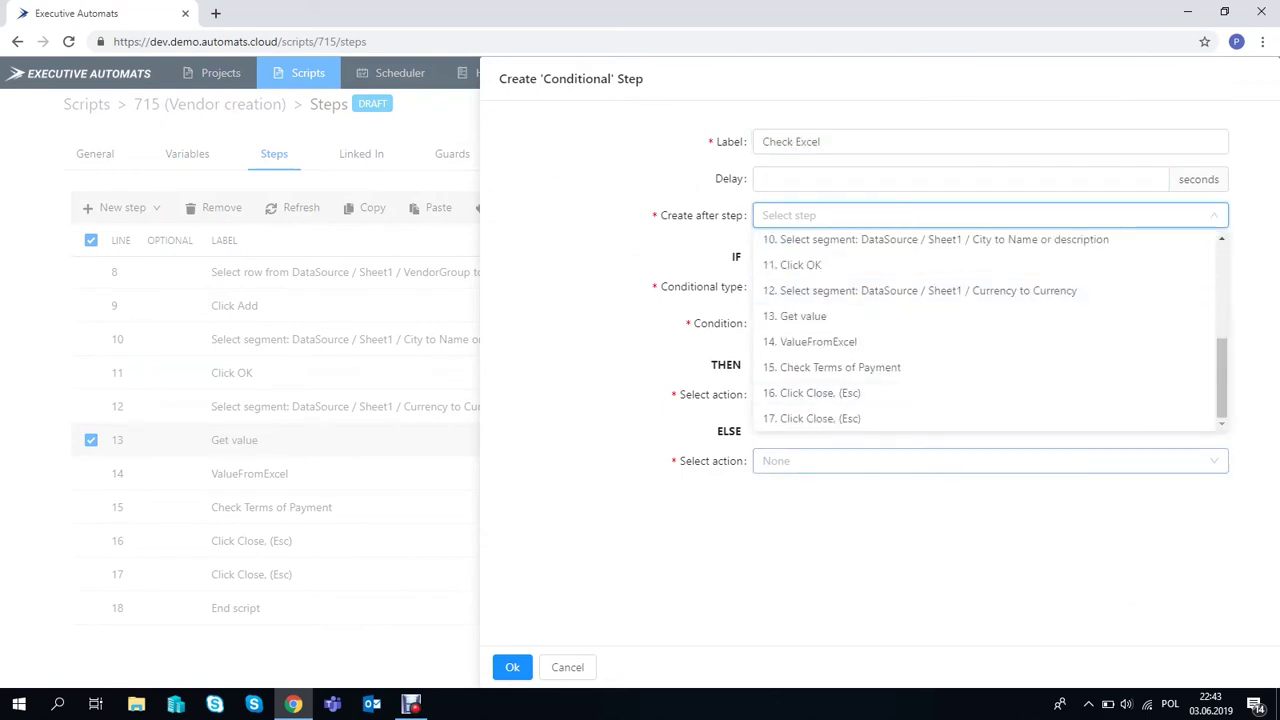
click(990, 393)
Base the condition on the data source, checking that The Data source has a next row for Sheet1
click(879, 287)
click(990, 323)
click(990, 352)
click(990, 360)
click(990, 389)
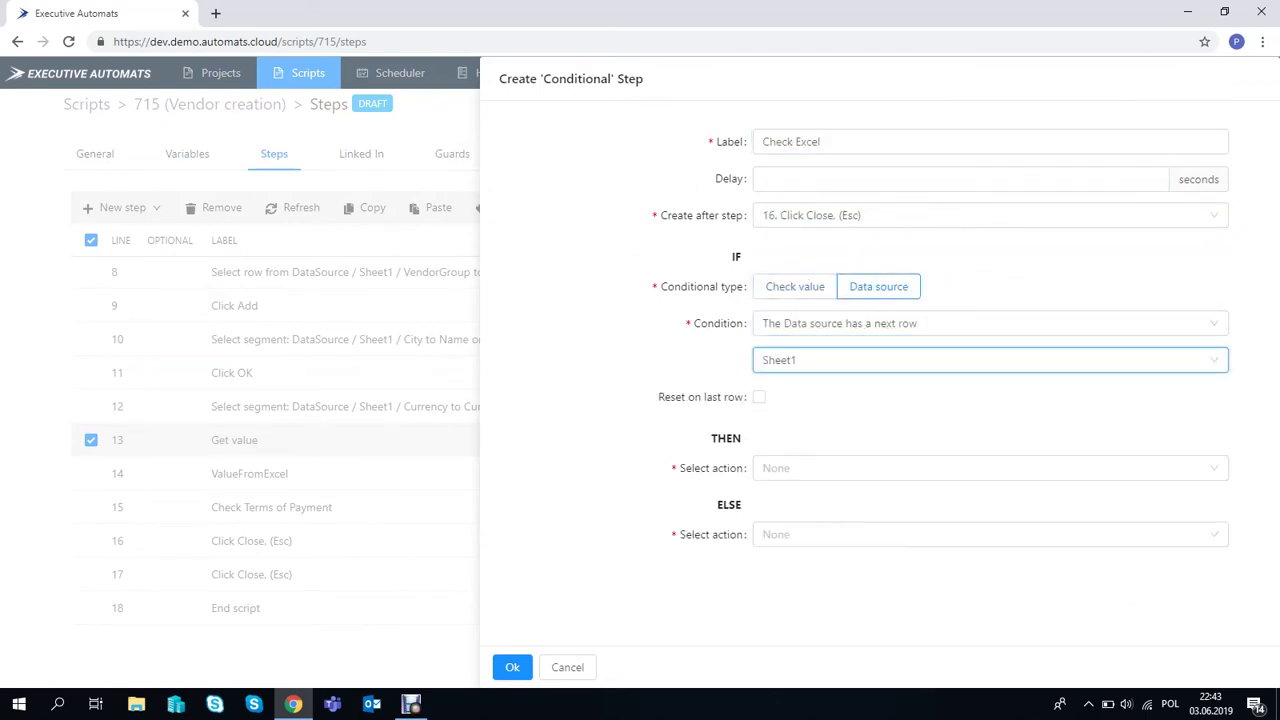
Set THEN to take the next Sheet1 row and jump to step 3, Click New, set ELSE to Continue, and create the step
click(990, 468)
click(990, 574)
click(990, 500)
click(798, 343)
click(990, 537)
click(780, 563)
click(990, 608)
click(780, 474)
click(512, 667)
scroll(500, 575, down, 1)
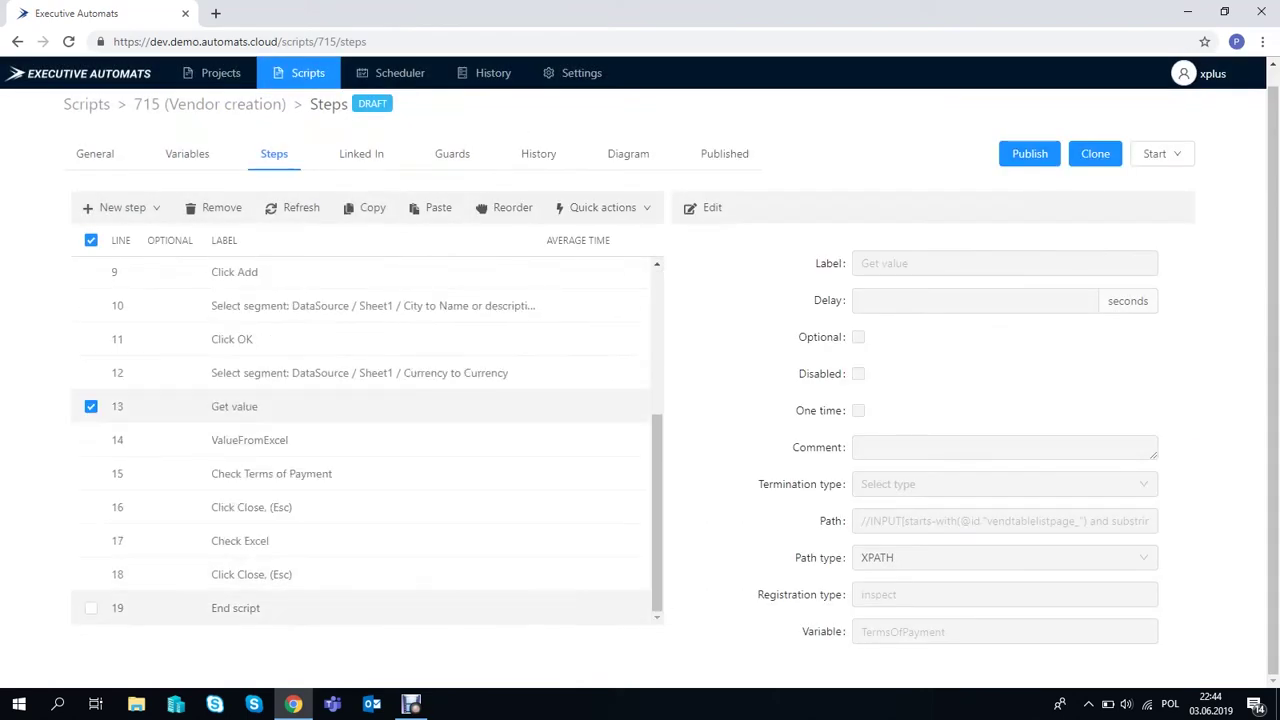
scroll(500, 540, up, 3)
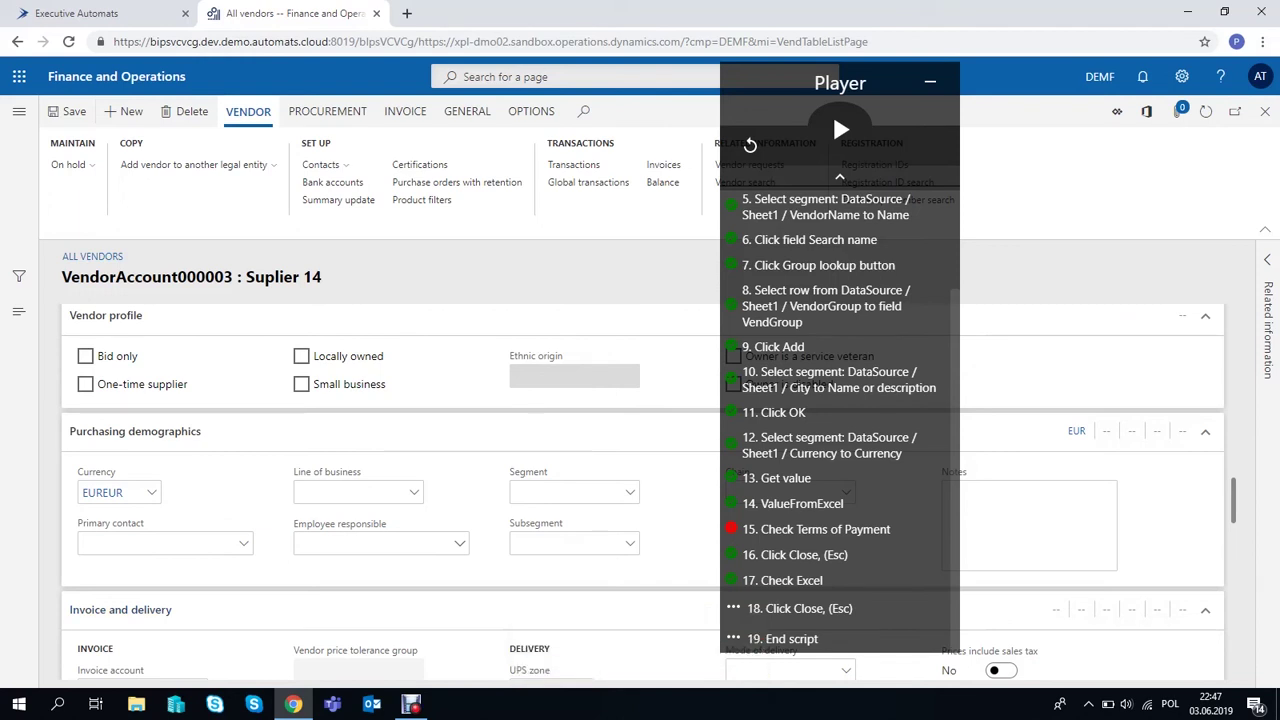
Open the logged run in the Vendor creation script's history and examine the status of its executed steps
scroll(400, 500, down, 1)
click(538, 154)
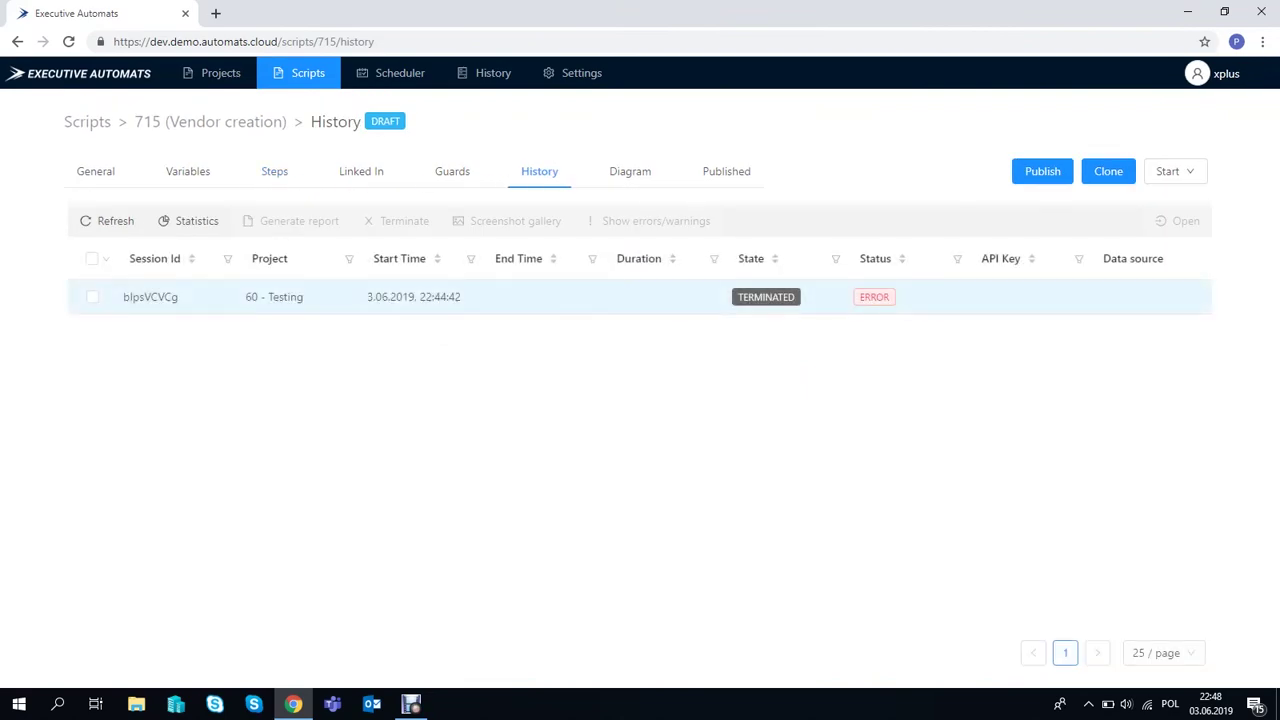
double_click(540, 297)
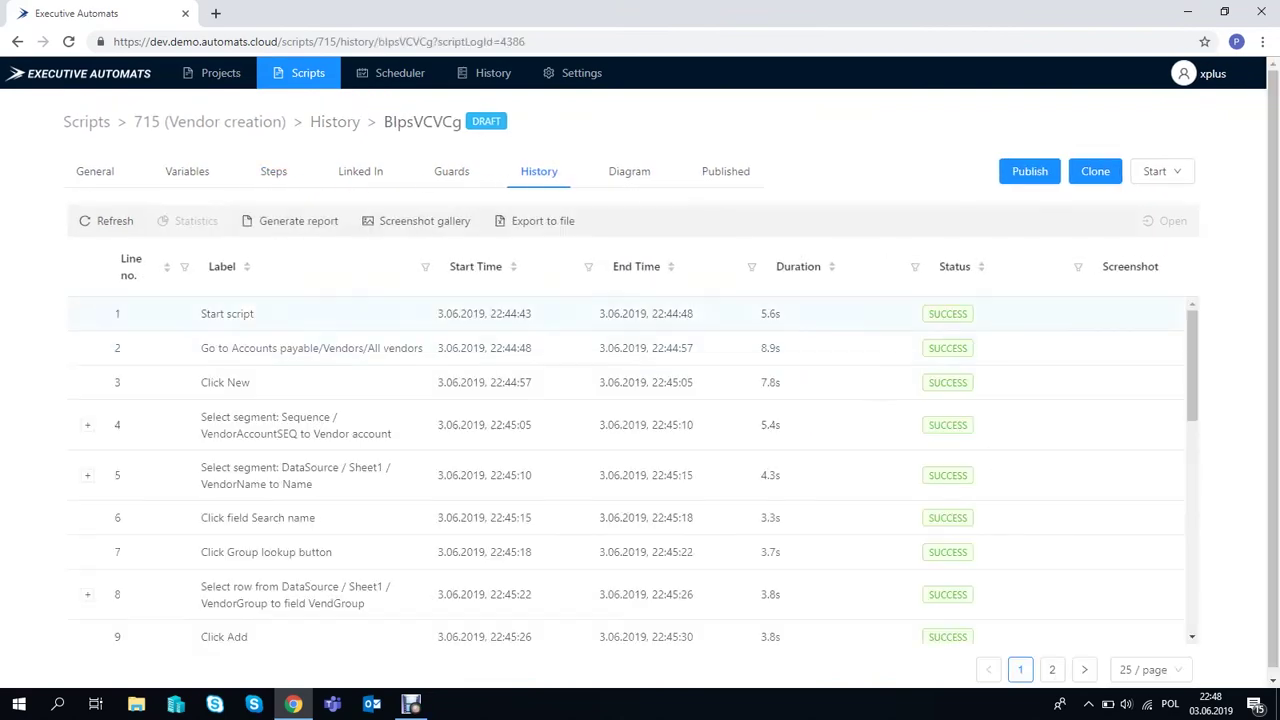
scroll(540, 350, down, 9)
scroll(540, 364, down, 1)
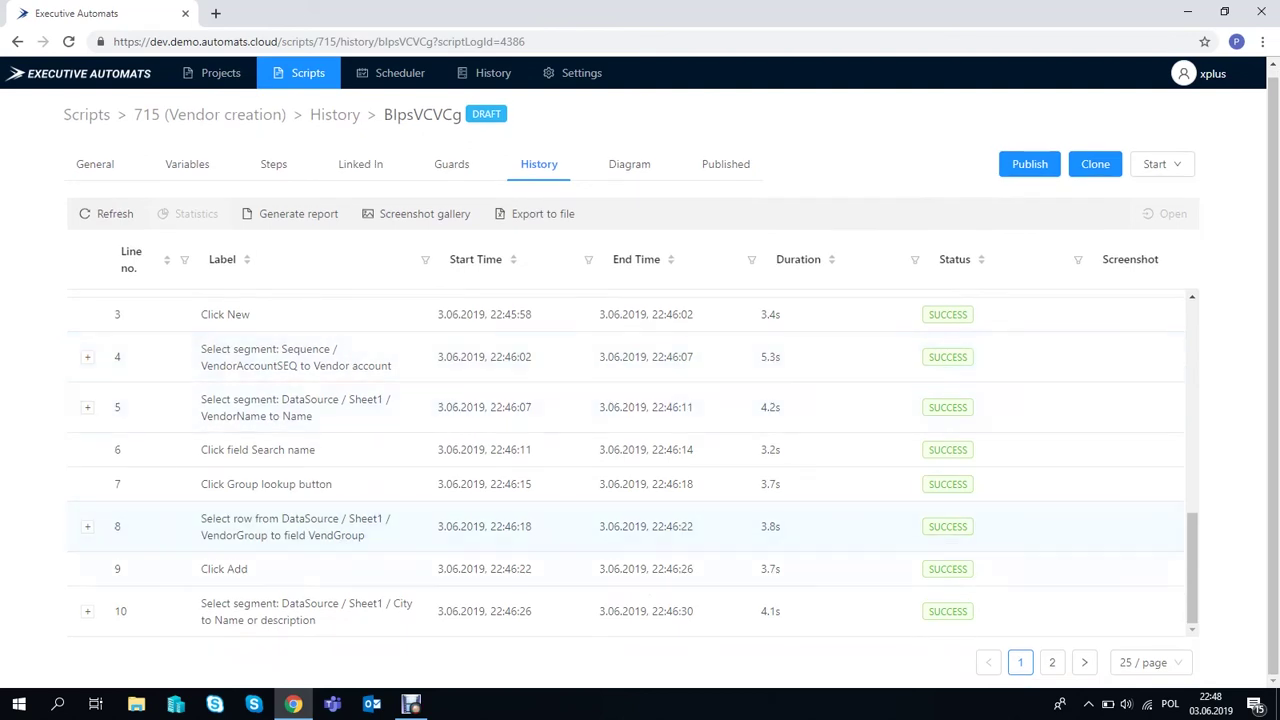